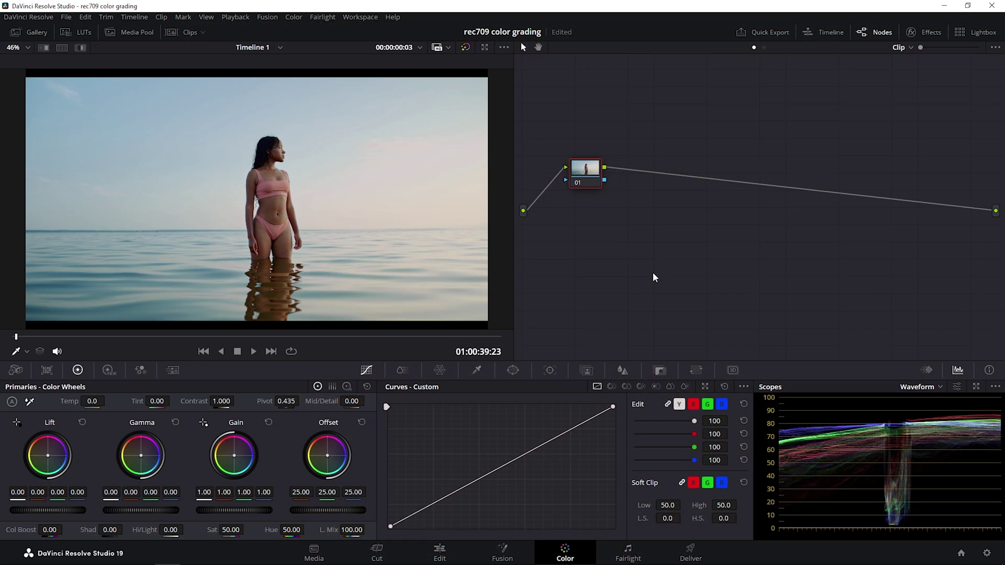
Step: Open Project Settings on the Color Management page to check the DaVinci YRGB and Rec.709 Gamma 2.4 settings
{"action": "left_click", "coordinate": [986, 553]}
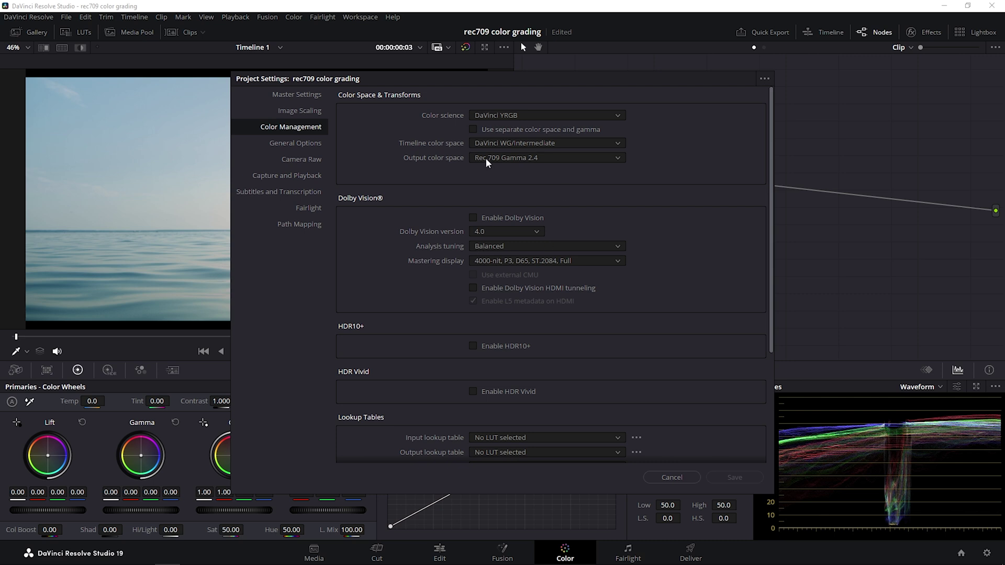
Step: Cancel Project Settings unchanged, save the project with Ctrl+S, and show the Effects library
{"action": "left_click", "coordinate": [675, 478]}
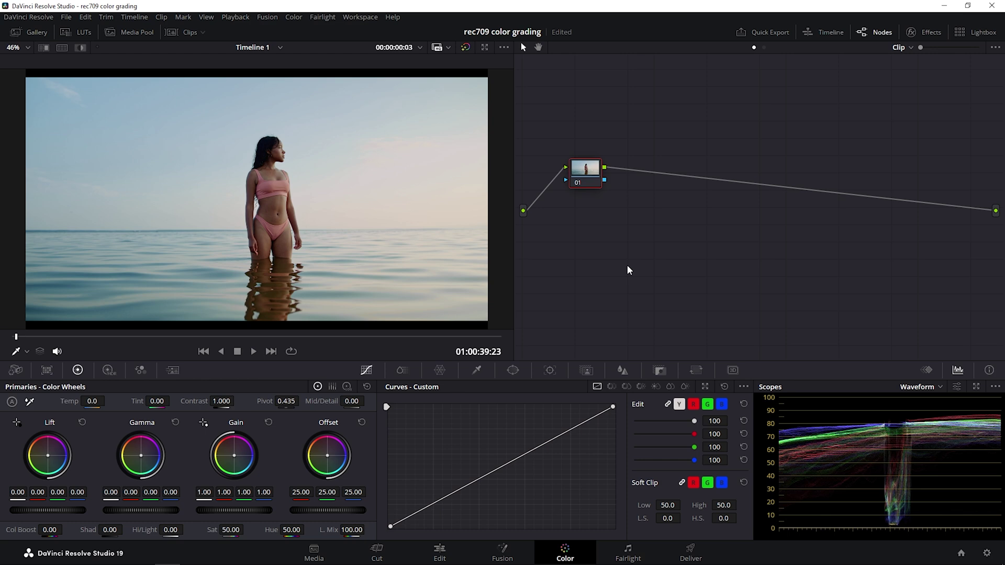
{"action": "key", "text": "ctrl+s"}
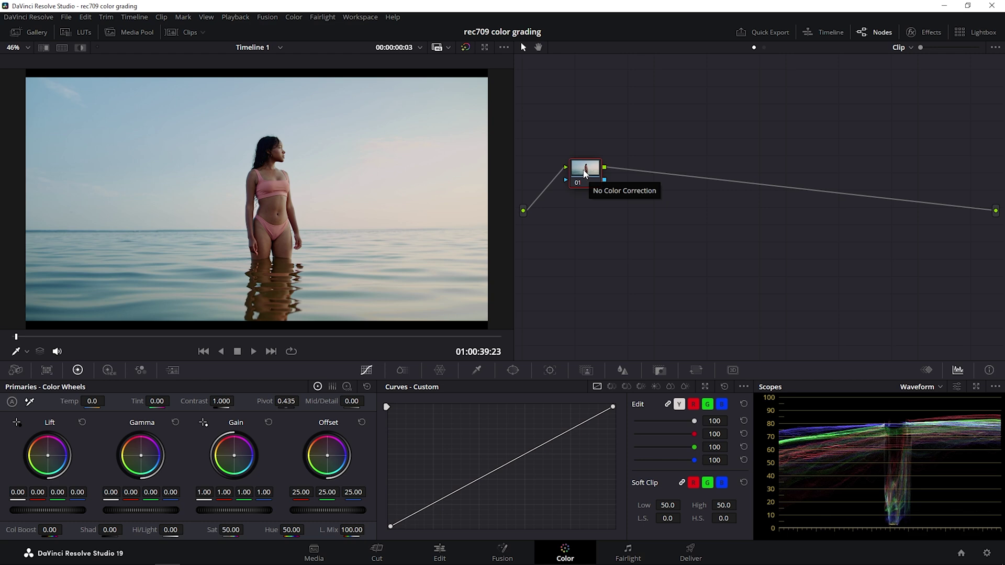
{"action": "left_click", "coordinate": [926, 33]}
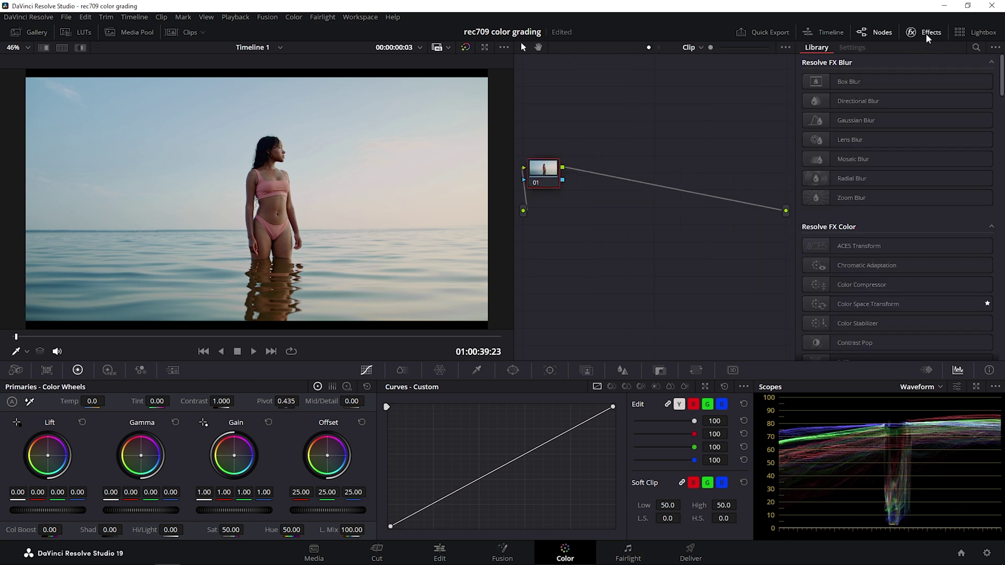
Step: Apply Color Space Transform to node 01 with Rec.709 input colour space and Rec.709 input gamma
{"action": "left_click_drag", "start_coordinate": [894, 305], "coordinate": [547, 171]}
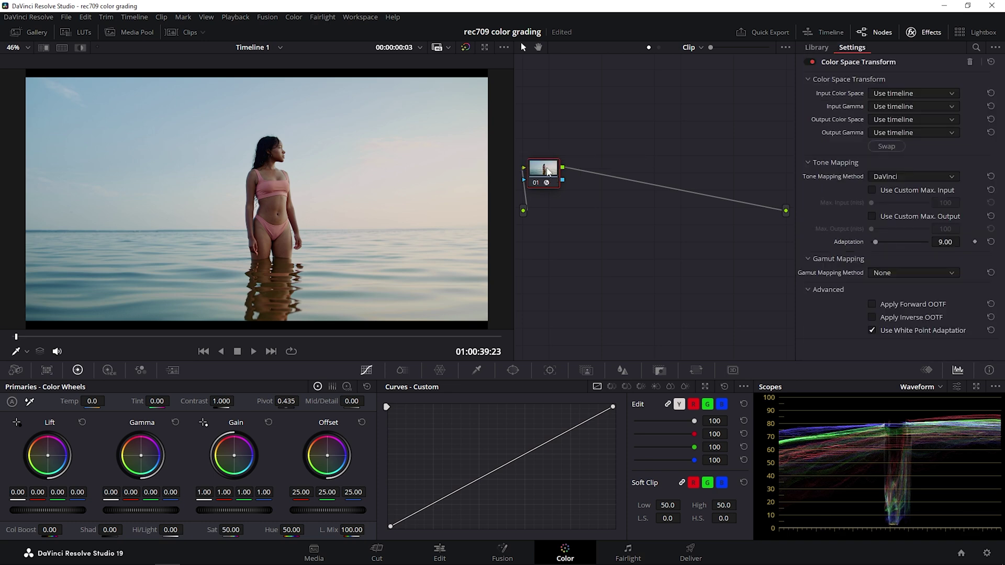
{"action": "left_click", "coordinate": [886, 93]}
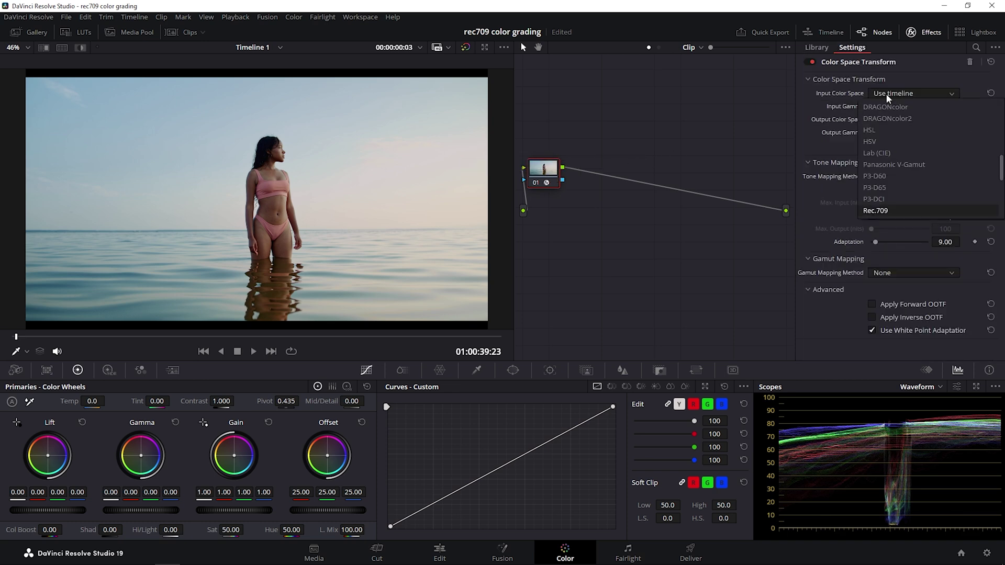
{"action": "key", "text": "Return"}
{"action": "left_click", "coordinate": [885, 105]}
{"action": "key", "text": "Return"}
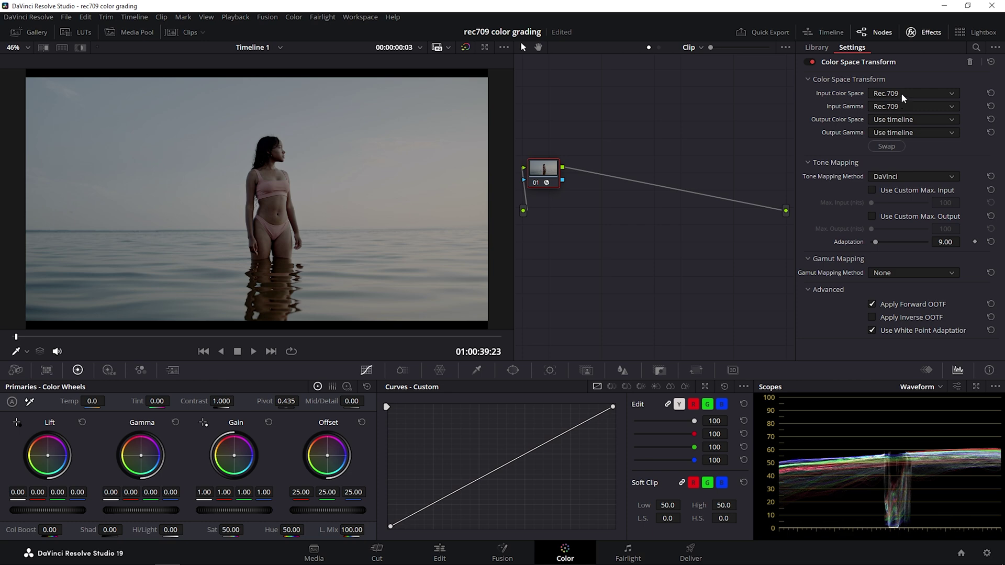
Step: Set the transform output to DaVinci Wide Gamut / DaVinci Intermediate and add serial node 02
{"action": "left_click", "coordinate": [894, 122]}
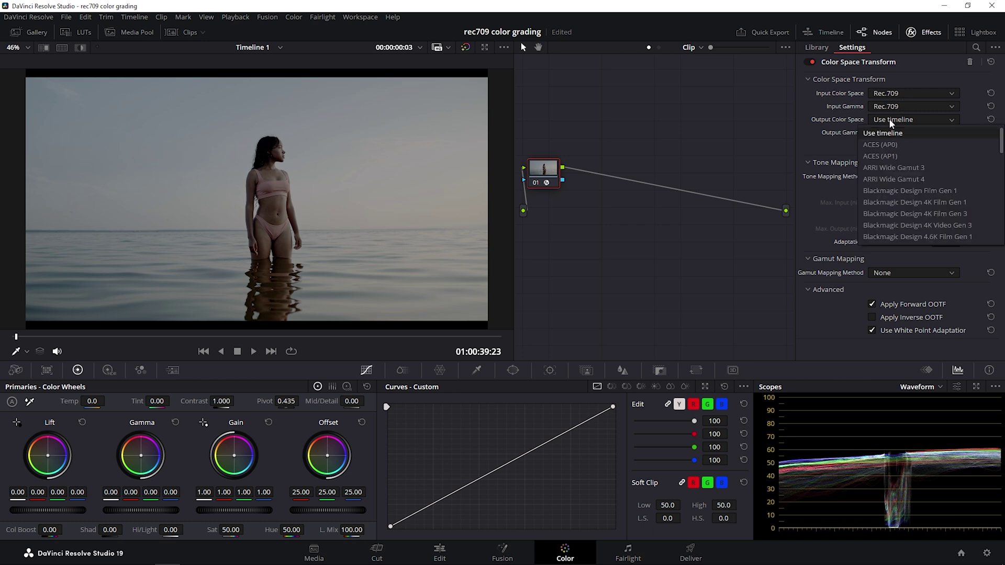
{"action": "left_click", "coordinate": [890, 119]}
{"action": "left_click", "coordinate": [891, 131]}
{"action": "scroll", "coordinate": [890, 128], "scroll_direction": "down", "scroll_amount": 5}
{"action": "left_click", "coordinate": [890, 128]}
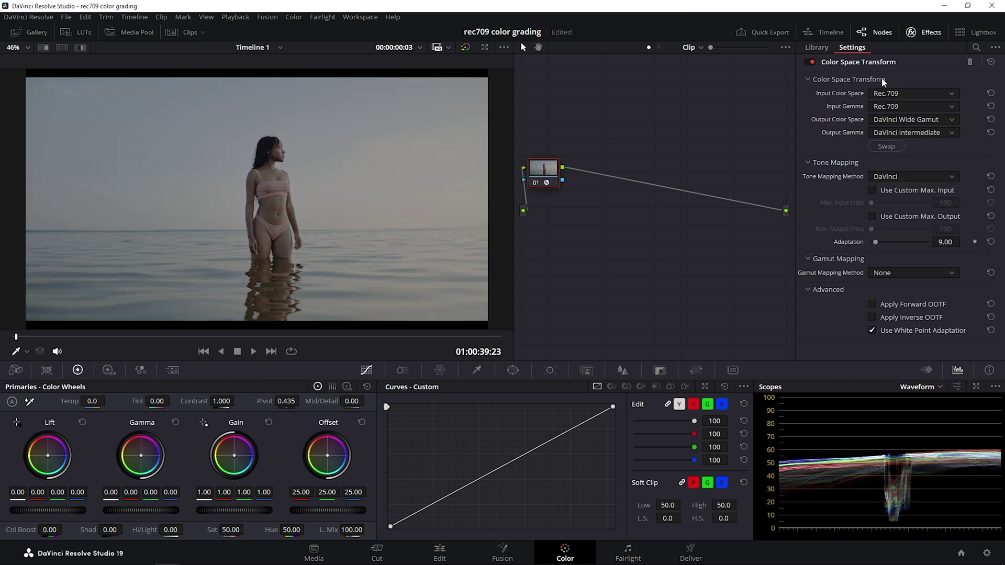
{"action": "key", "text": "alt+s"}
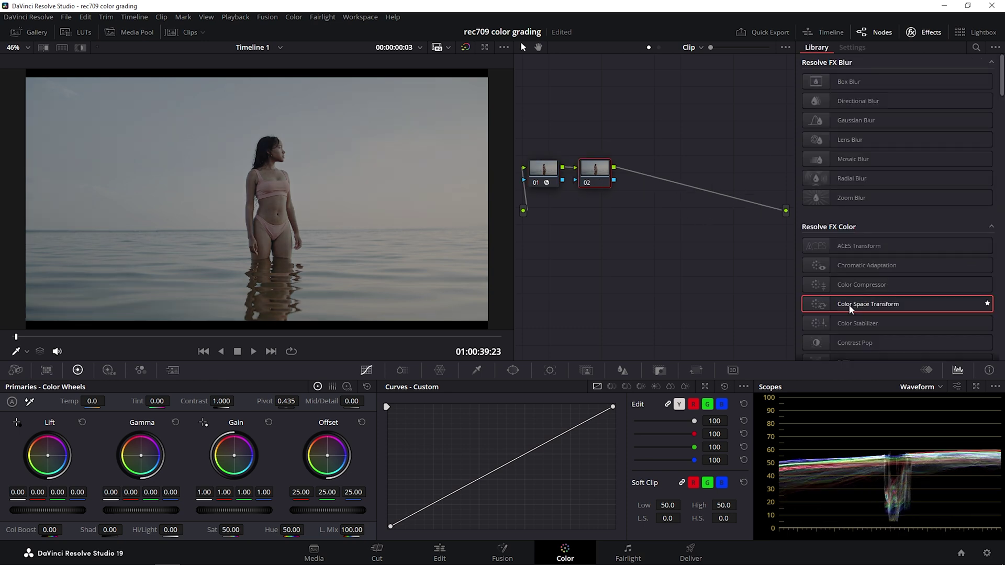
Step: Apply Color Space Transform to node 02 with DaVinci Wide Gamut / DaVinci Intermediate input
{"action": "left_click_drag", "start_coordinate": [858, 305], "coordinate": [595, 169]}
{"action": "left_click", "coordinate": [907, 92]}
{"action": "scroll", "coordinate": [907, 92], "scroll_direction": "down", "scroll_amount": 5}
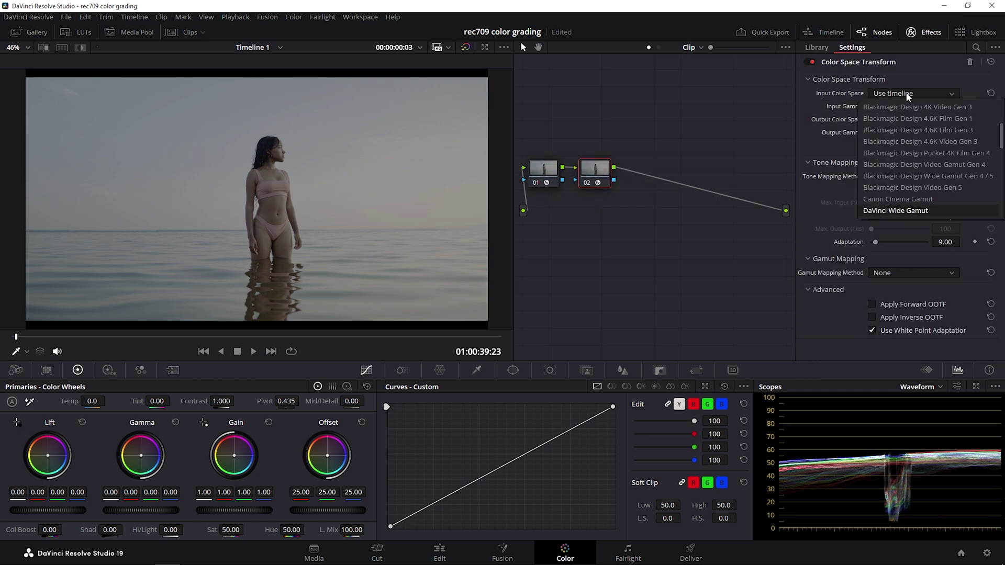
{"action": "left_click", "coordinate": [906, 93]}
{"action": "left_click", "coordinate": [902, 109]}
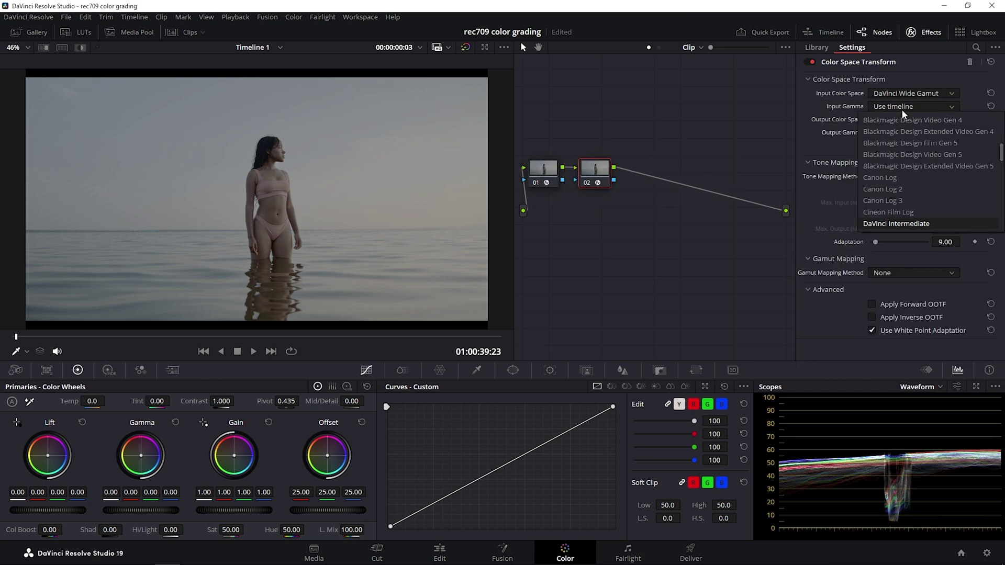
{"action": "scroll", "coordinate": [902, 109], "scroll_direction": "down", "scroll_amount": 5}
{"action": "left_click", "coordinate": [901, 109]}
Step: Set the output to Rec.709 / Gamma 2.4 and enable Use Custom Max. Input at 10000 nits
{"action": "left_click", "coordinate": [890, 119]}
{"action": "scroll", "coordinate": [890, 119], "scroll_direction": "down", "scroll_amount": 5}
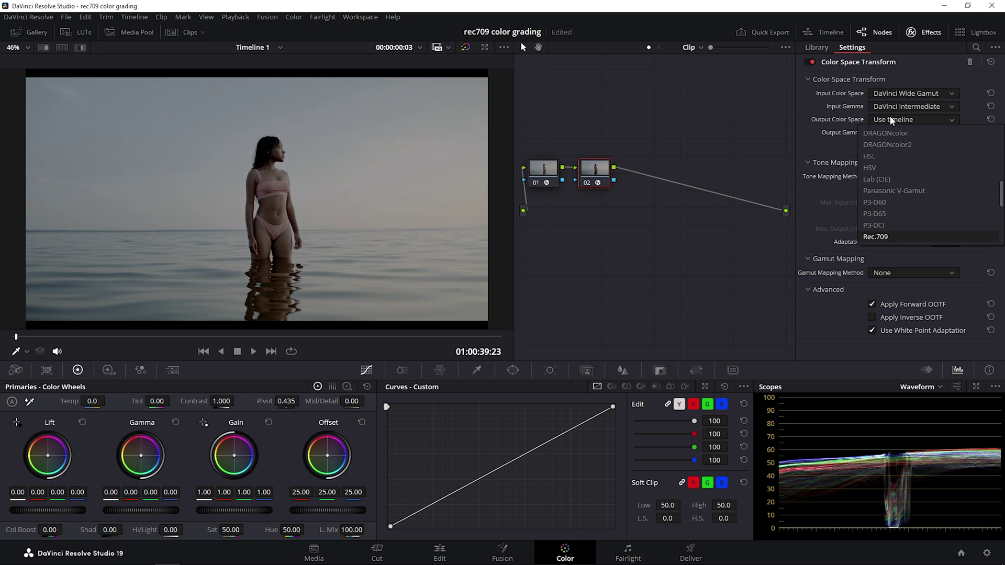
{"action": "left_click", "coordinate": [891, 120]}
{"action": "left_click", "coordinate": [884, 134]}
{"action": "scroll", "coordinate": [885, 134], "scroll_direction": "down", "scroll_amount": 2}
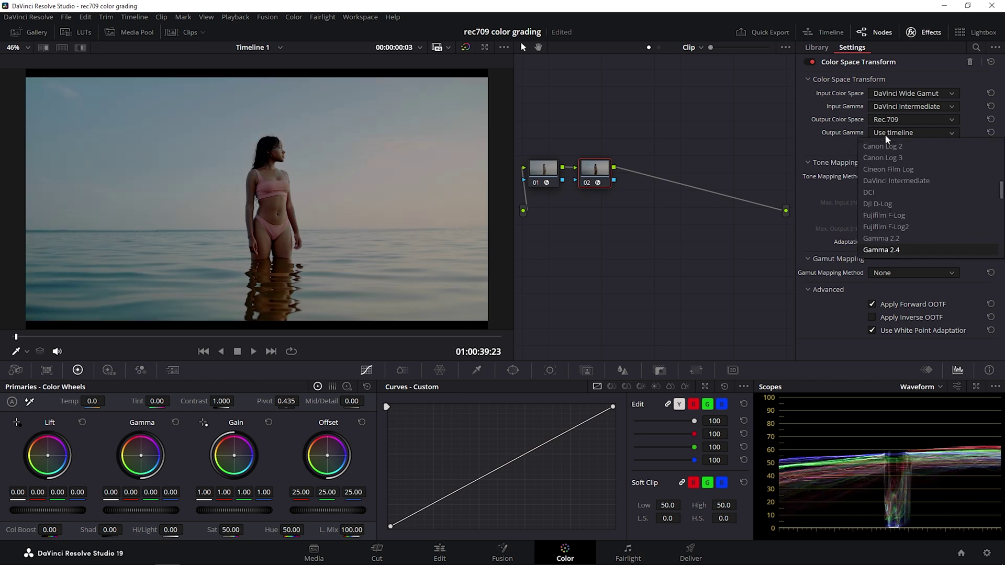
{"action": "left_click", "coordinate": [885, 134]}
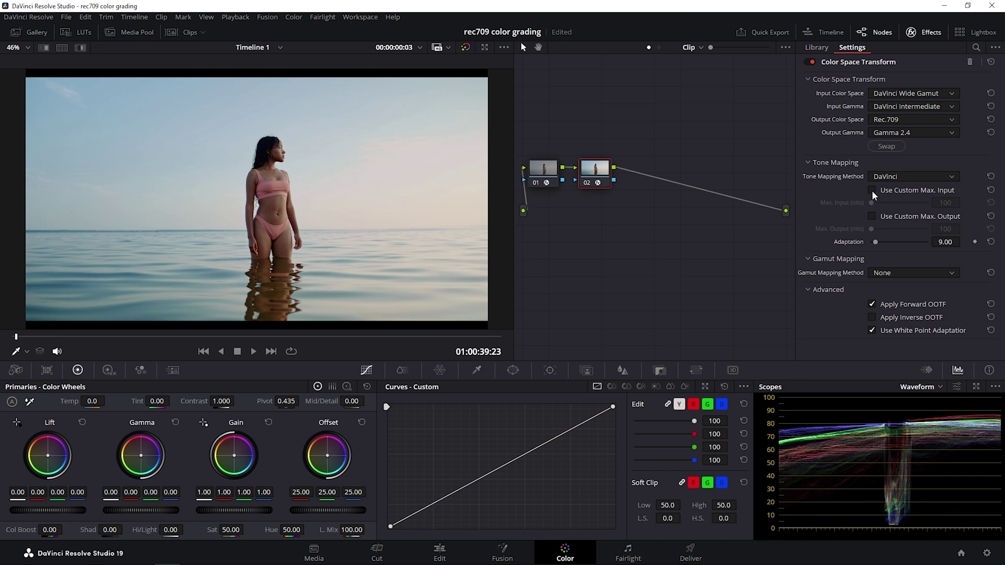
{"action": "left_click", "coordinate": [872, 190]}
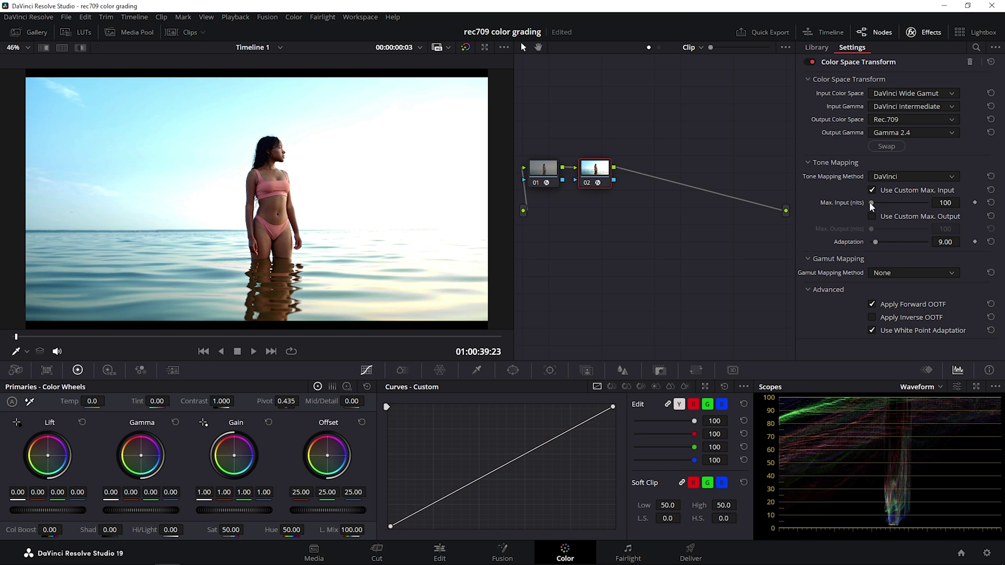
{"action": "left_click_drag", "start_coordinate": [871, 203], "coordinate": [939, 205]}
{"action": "left_click", "coordinate": [924, 32]}
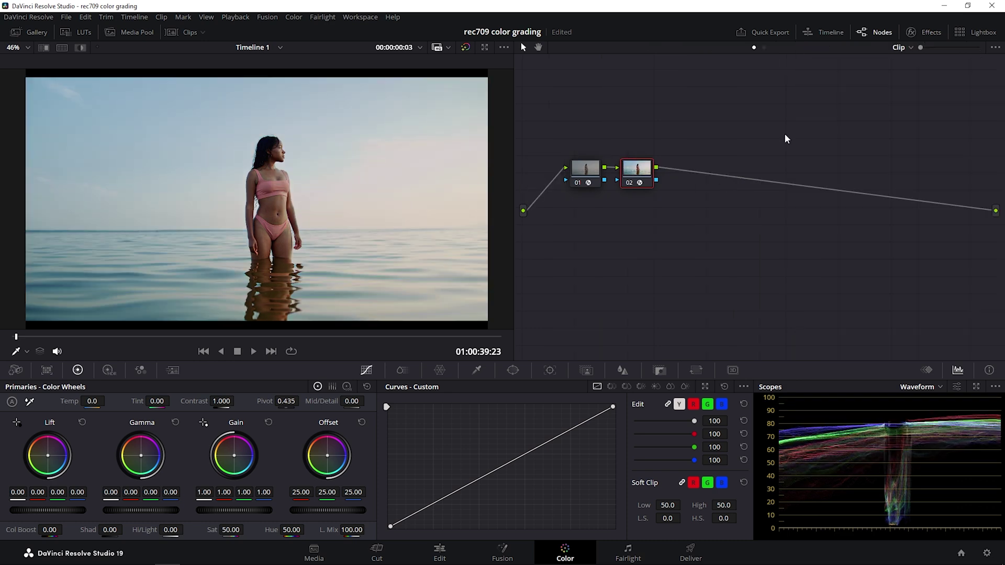
Step: Label node 01 'entrada' and node 02 'salida'
{"action": "left_click", "coordinate": [586, 171]}
{"action": "right_click", "coordinate": [586, 171]}
{"action": "left_click", "coordinate": [591, 187]}
{"action": "type", "text": "entrada"}
{"action": "key", "text": "Return"}
{"action": "right_click", "coordinate": [635, 178]}
{"action": "left_click", "coordinate": [645, 184]}
{"action": "type", "text": "salida"}
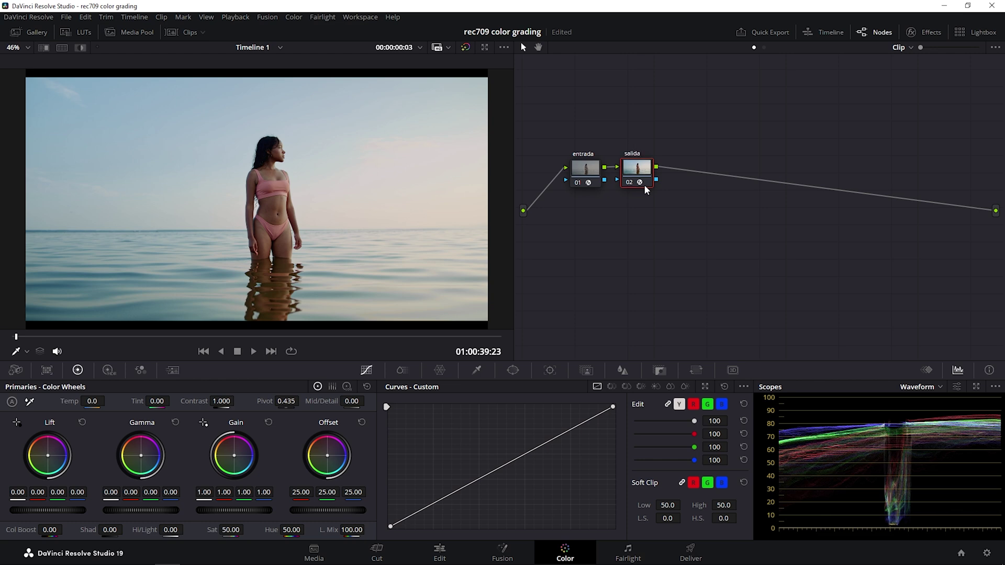
Step: Move entrada up and salida down-right, then insert new serial nodes between them
{"action": "left_click_drag", "start_coordinate": [587, 172], "coordinate": [583, 122]}
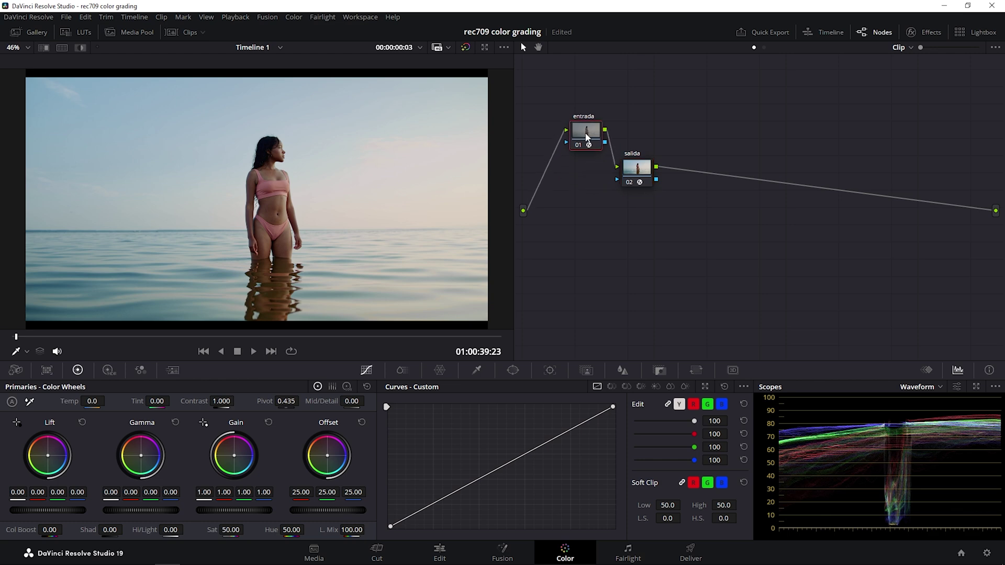
{"action": "mouse_move", "coordinate": [654, 183]}
{"action": "left_mouse_down"}
{"action": "mouse_move", "coordinate": [826, 263]}
{"action": "mouse_move", "coordinate": [868, 295]}
{"action": "left_mouse_up"}
{"action": "left_click", "coordinate": [584, 123]}
{"action": "key", "text": "alt+s"}
{"action": "key", "text": "alt+s"}
{"action": "key", "text": "alt+s"}
{"action": "key", "text": "alt+s"}
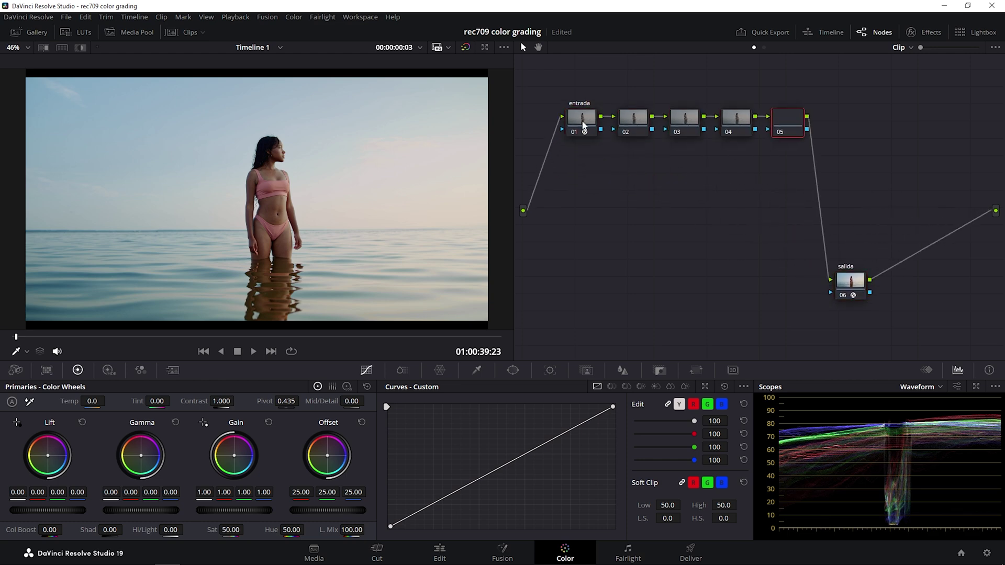
{"action": "mouse_move", "coordinate": [631, 167]}
{"action": "left_mouse_down"}
{"action": "mouse_move", "coordinate": [781, 90]}
{"action": "mouse_move", "coordinate": [768, 186]}
{"action": "left_mouse_up"}
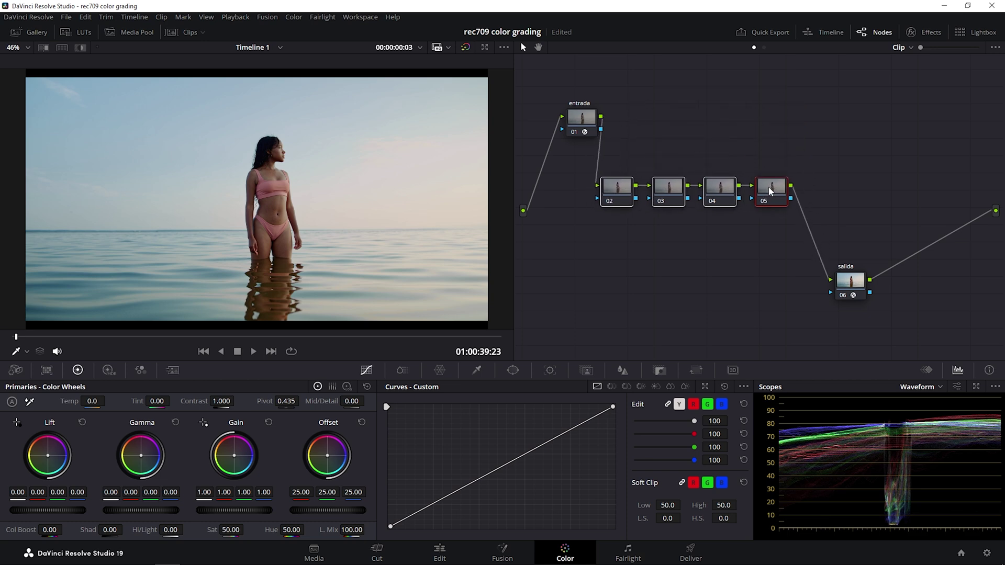
{"action": "left_click", "coordinate": [636, 218]}
Step: Label the middle nodes 02, 03 and 04 'expo', 'contraste' and 'balance'
{"action": "left_click", "coordinate": [615, 188]}
{"action": "right_click", "coordinate": [615, 189]}
{"action": "left_click", "coordinate": [642, 212]}
{"action": "type", "text": "expo"}
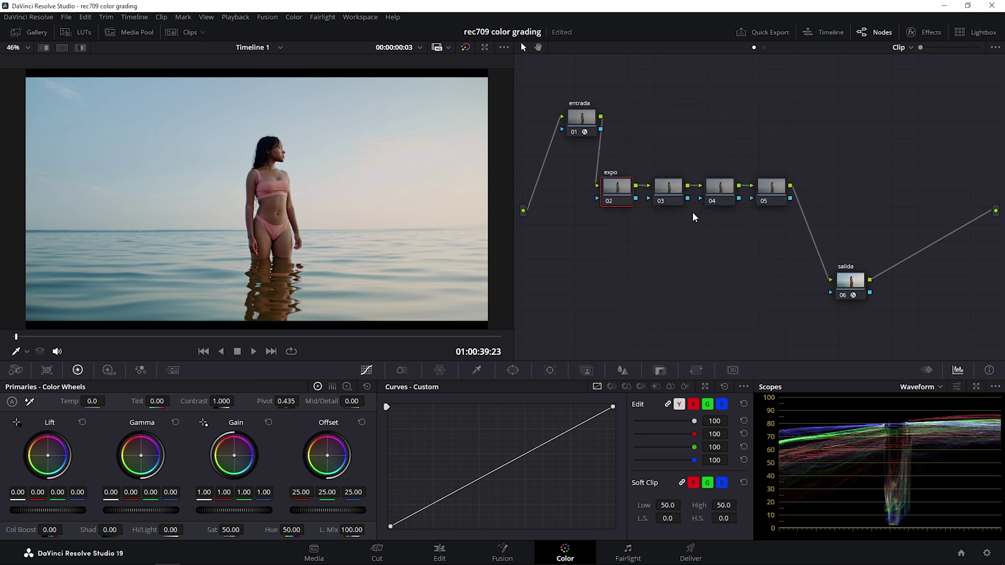
{"action": "left_click", "coordinate": [674, 196]}
{"action": "right_click", "coordinate": [675, 195]}
{"action": "left_click", "coordinate": [680, 208]}
{"action": "type", "text": "contraste"}
{"action": "key", "text": "Tab"}
{"action": "type", "text": "balance"}
{"action": "key", "text": "Return"}
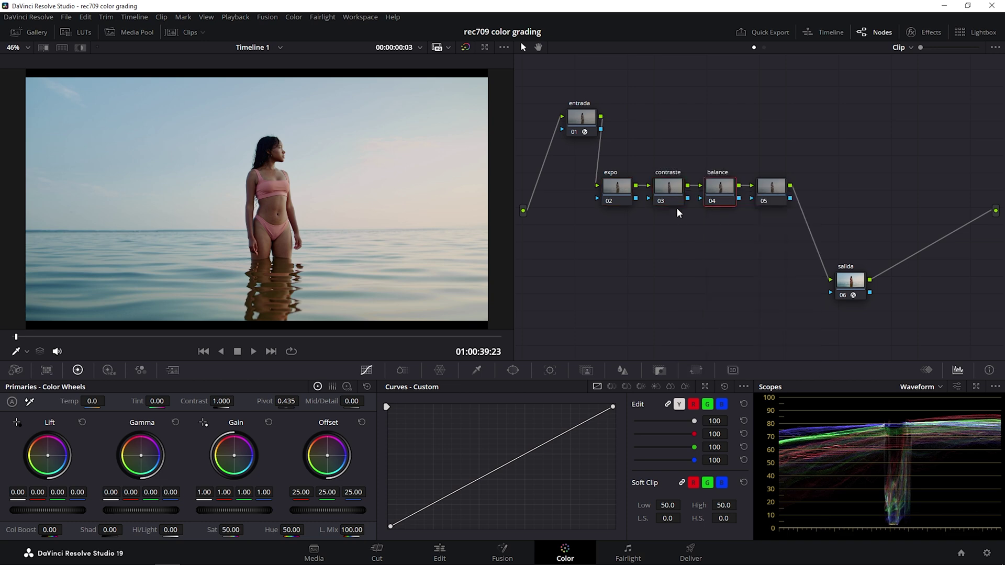
Step: On the expo node, lower the Lift master wheel to -0.07 and raise Gain to about 1.15
{"action": "left_click", "coordinate": [614, 190]}
{"action": "left_click_drag", "start_coordinate": [47, 510], "coordinate": [26, 515]}
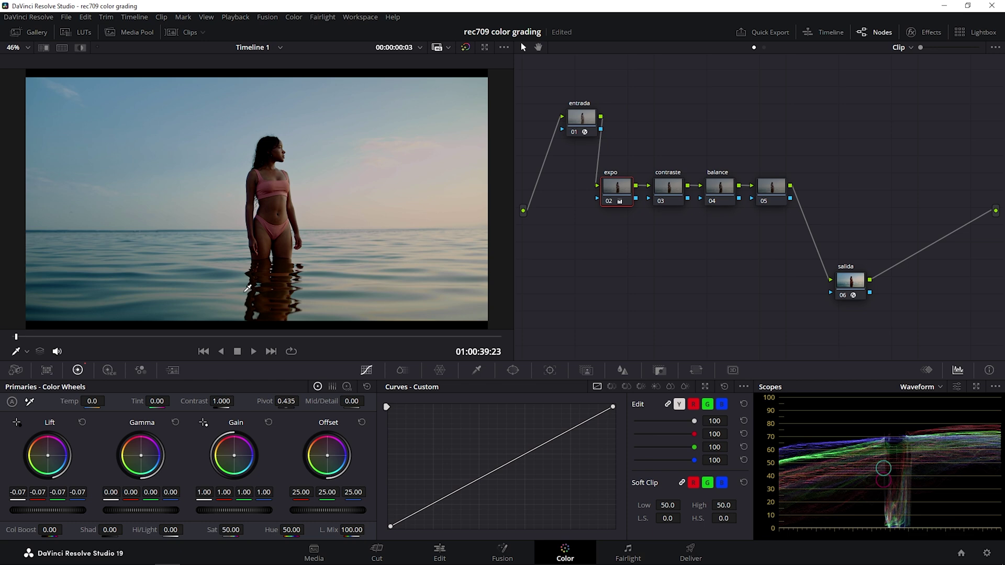
{"action": "left_click_drag", "start_coordinate": [226, 511], "coordinate": [240, 511]}
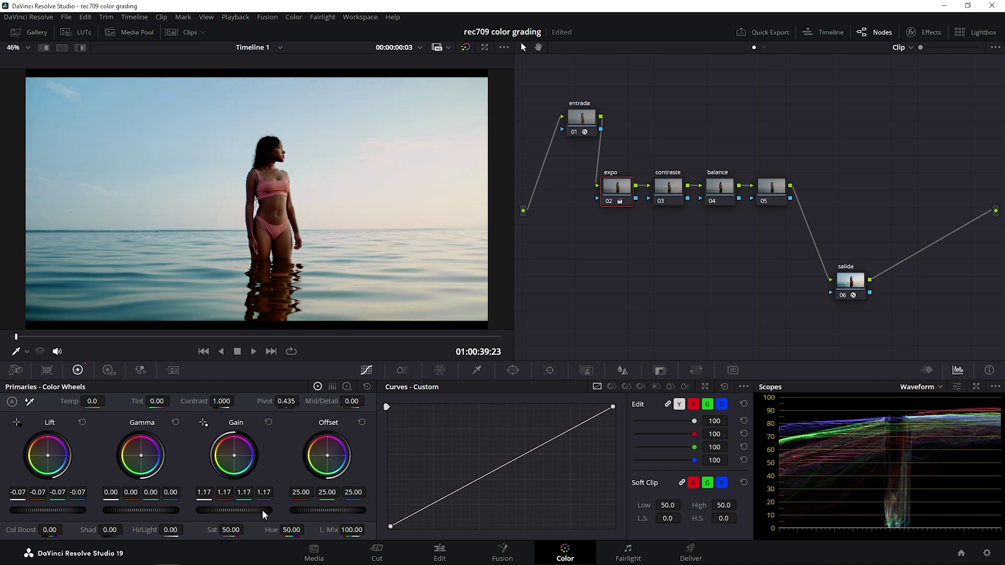
{"action": "left_click_drag", "start_coordinate": [44, 516], "coordinate": [37, 515]}
{"action": "left_click_drag", "start_coordinate": [224, 515], "coordinate": [223, 511]}
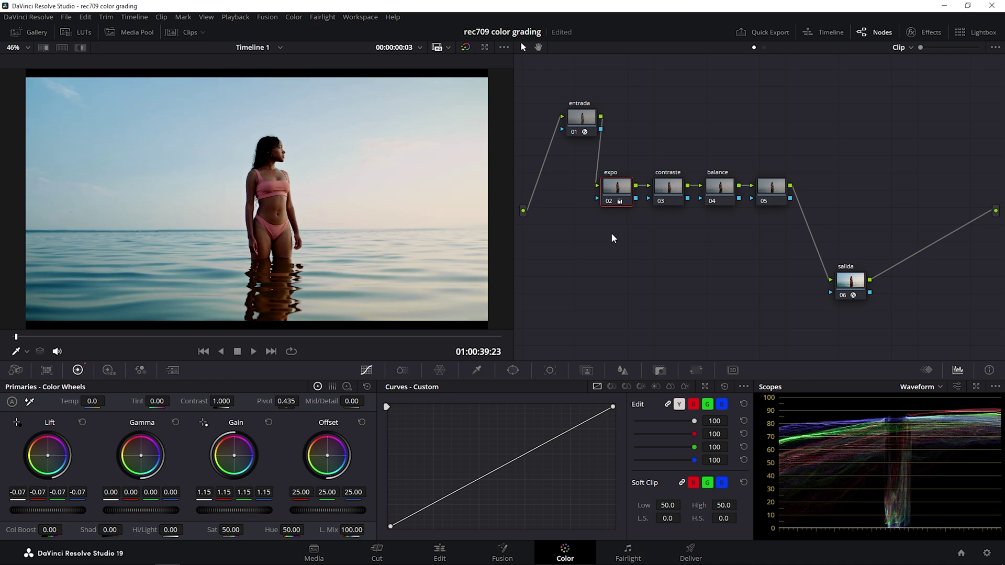
{"action": "left_click", "coordinate": [664, 187]}
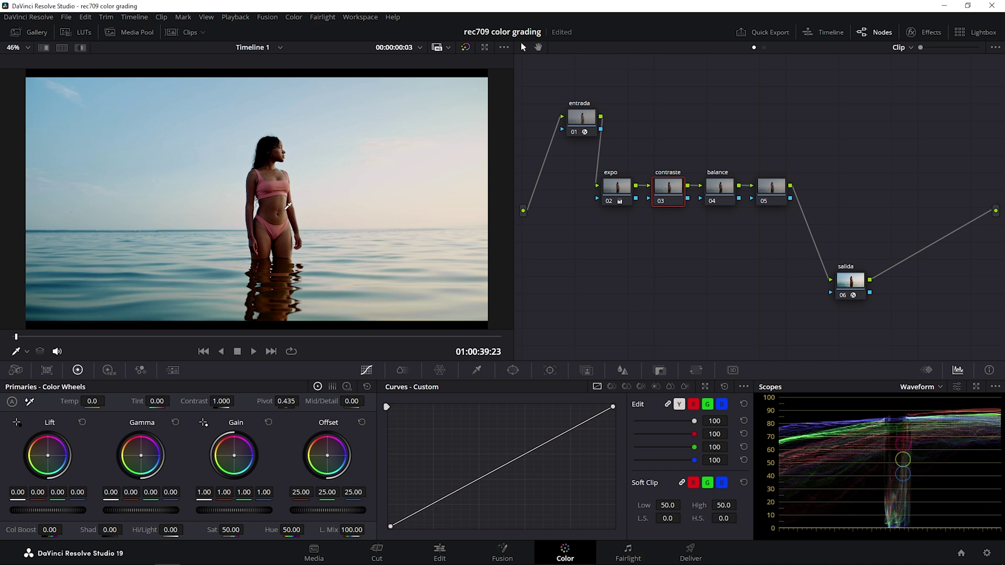
Step: Add a curve midpoint and raise the black point on contraste, toggling the node to compare
{"action": "left_click", "coordinate": [288, 205]}
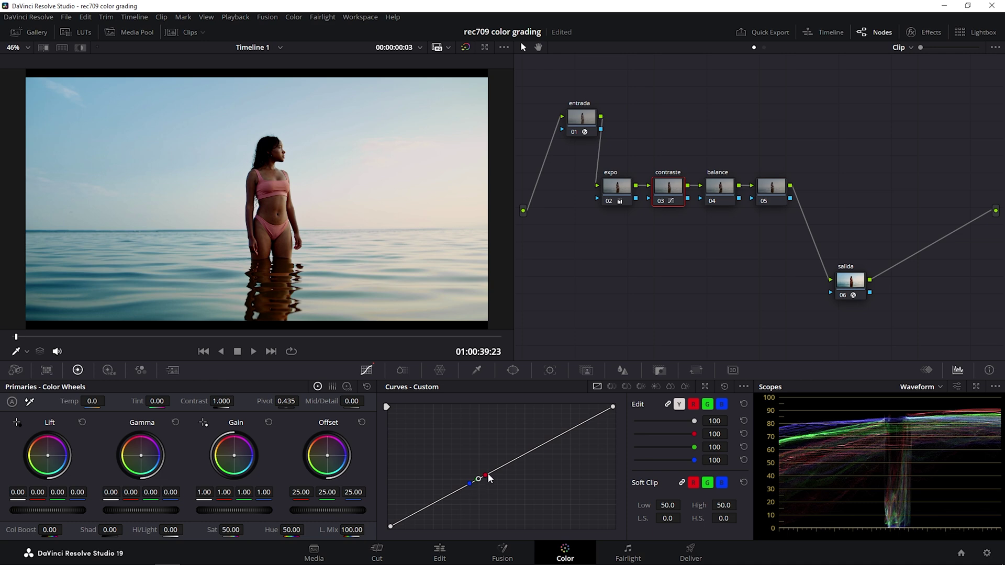
{"action": "left_click", "coordinate": [390, 528]}
{"action": "left_click_drag", "start_coordinate": [390, 526], "coordinate": [390, 521]}
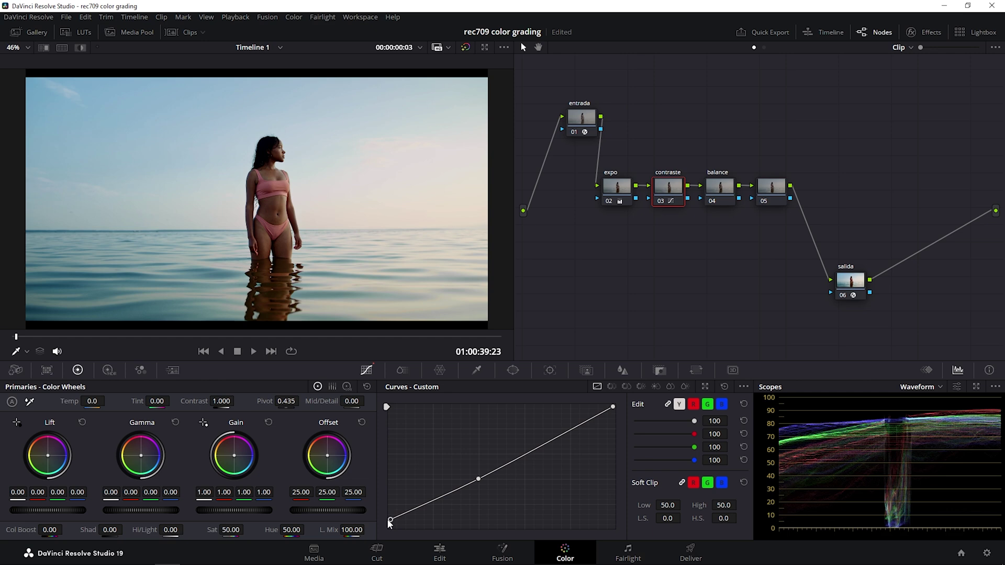
{"action": "left_click", "coordinate": [659, 201]}
{"action": "left_click", "coordinate": [659, 201]}
{"action": "left_click", "coordinate": [659, 201]}
{"action": "left_click", "coordinate": [659, 202]}
{"action": "left_click", "coordinate": [658, 201]}
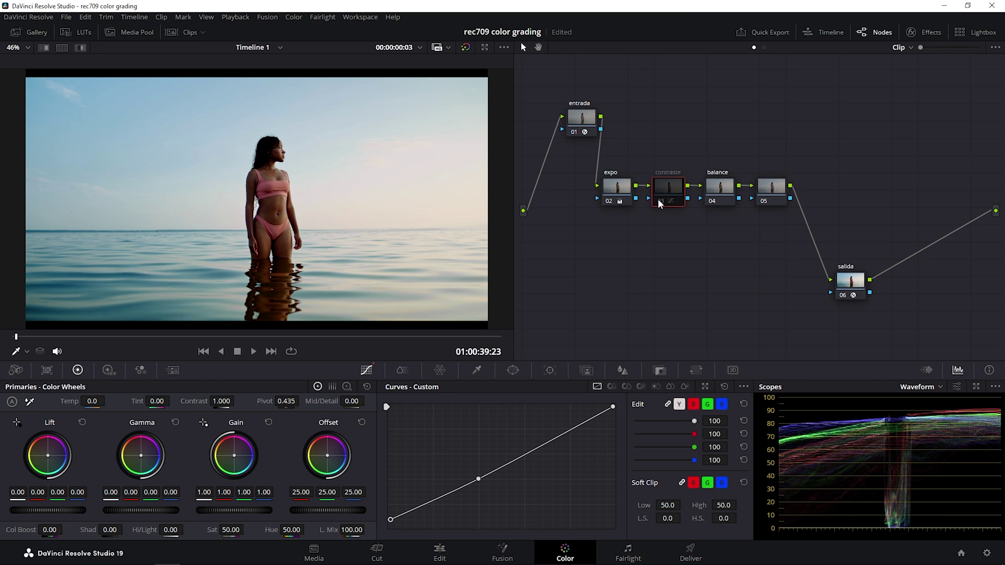
{"action": "left_click", "coordinate": [659, 201]}
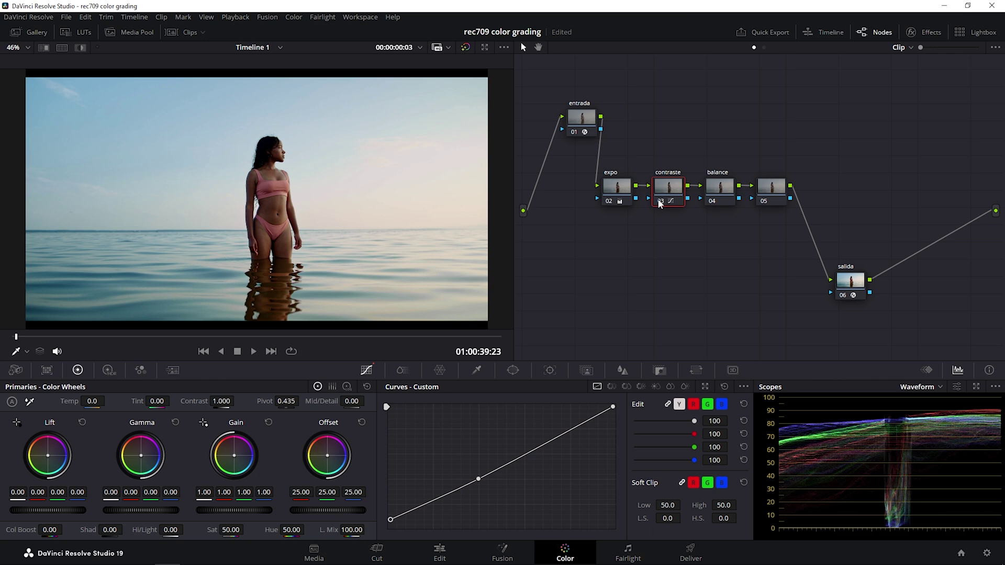
{"action": "left_click", "coordinate": [718, 196]}
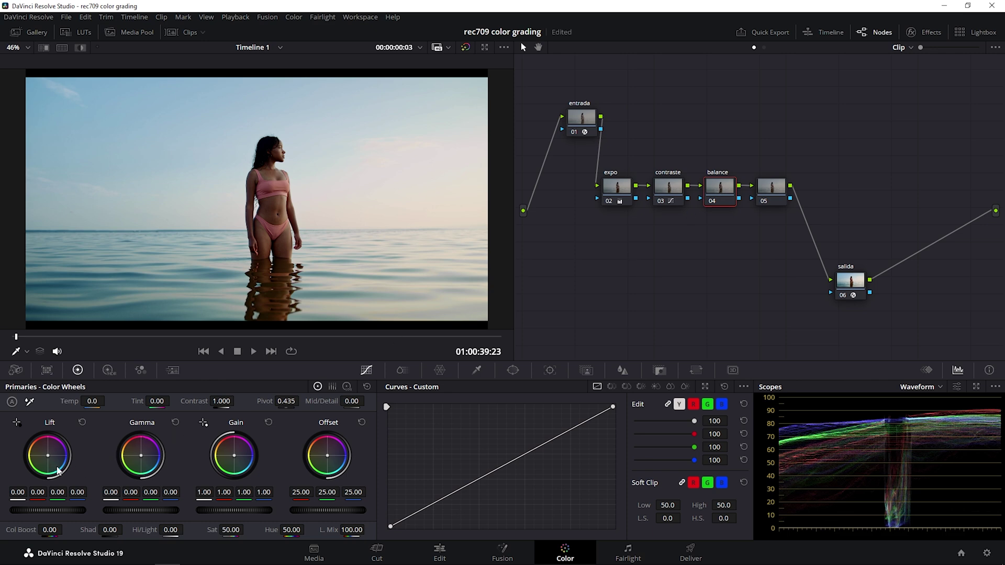
Step: On the balance node, cool the shadows and warm the midtones, toggling the node to compare
{"action": "mouse_move", "coordinate": [65, 468]}
{"action": "left_mouse_down"}
{"action": "mouse_move", "coordinate": [66, 492]}
{"action": "mouse_move", "coordinate": [76, 495]}
{"action": "left_mouse_up"}
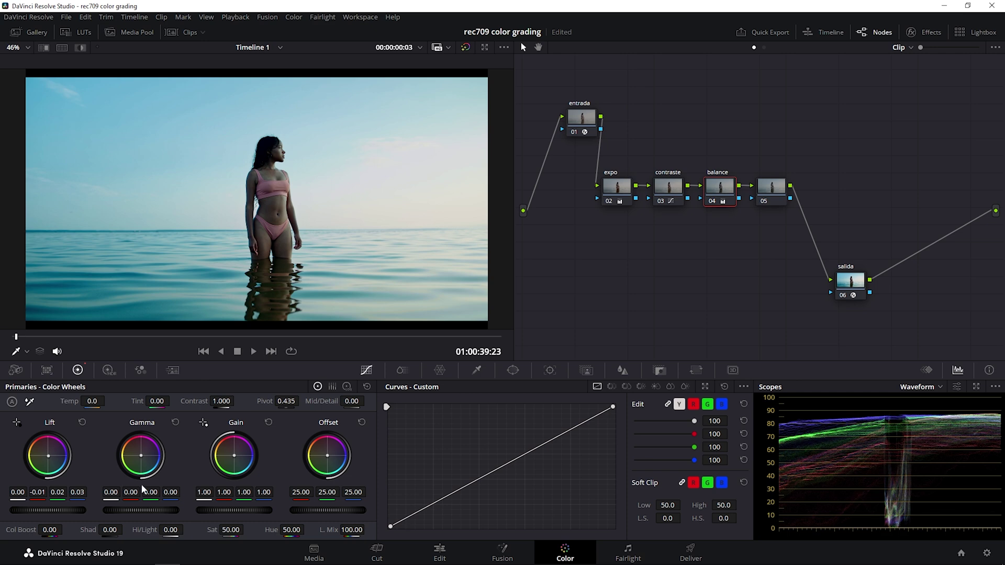
{"action": "left_click_drag", "start_coordinate": [143, 490], "coordinate": [160, 492]}
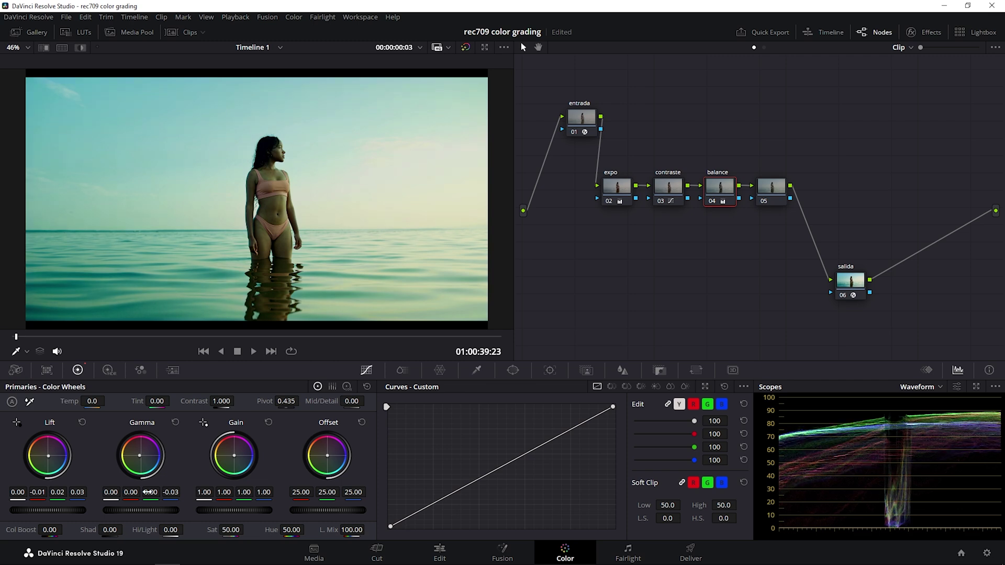
{"action": "left_click_drag", "start_coordinate": [151, 492], "coordinate": [137, 492]}
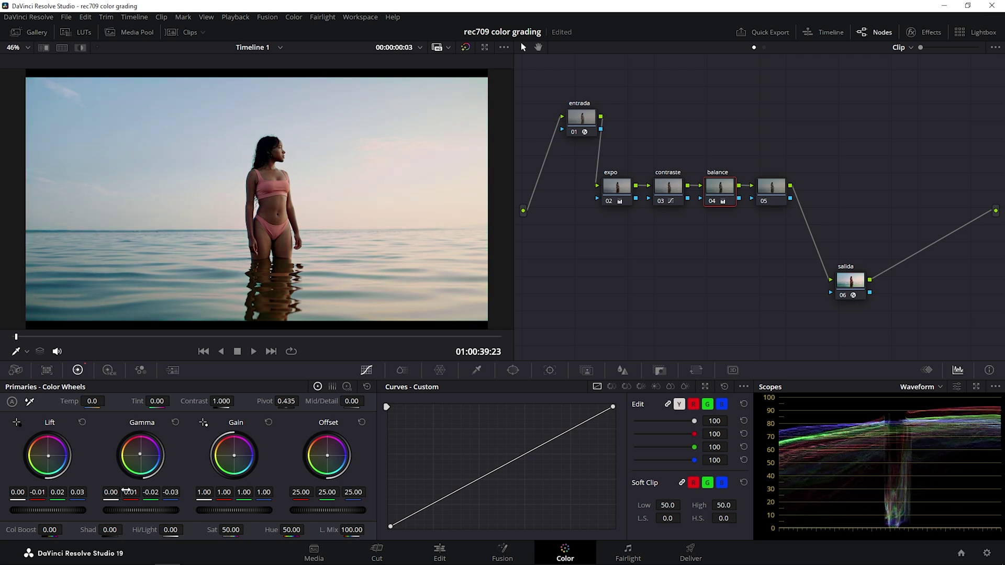
{"action": "left_click", "coordinate": [712, 202]}
{"action": "left_click", "coordinate": [711, 201]}
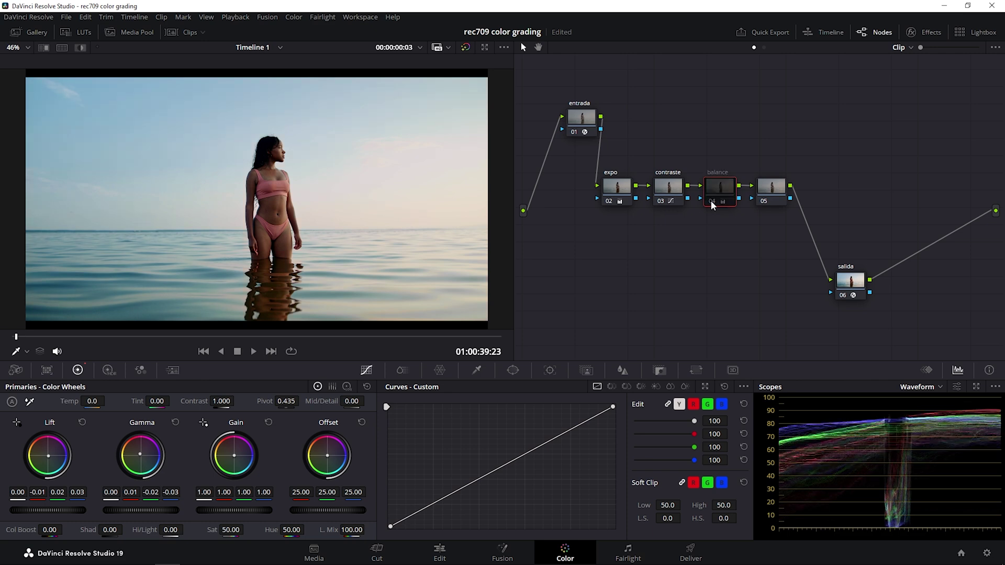
{"action": "left_click", "coordinate": [712, 201]}
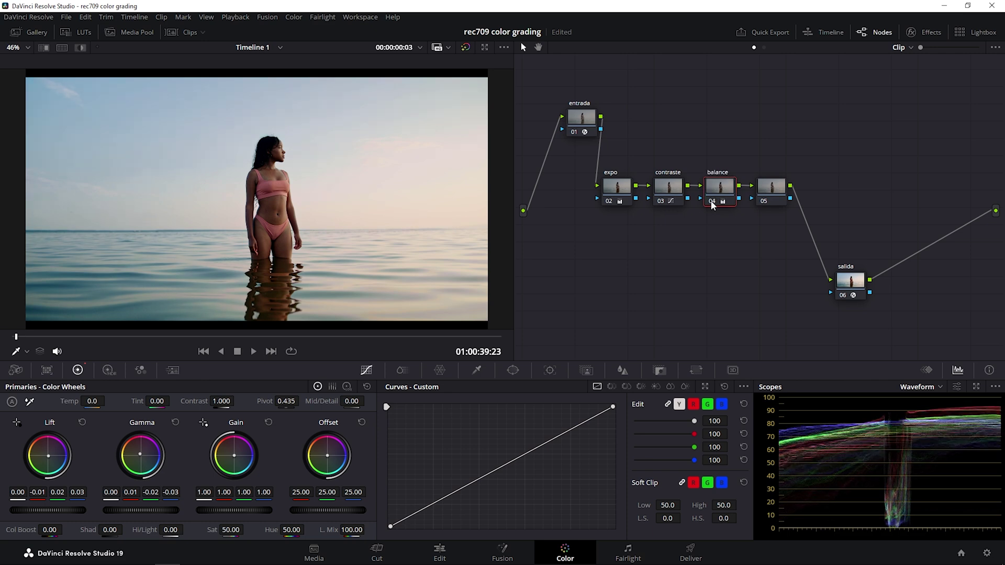
Step: Start labelling node 05 as 'film look creative'
{"action": "right_click", "coordinate": [771, 187]}
{"action": "left_click", "coordinate": [775, 212]}
{"action": "type", "text": "film look"}
{"action": "type", "text": " creat"}
{"action": "type", "text": "ive"}
Step: Confirm the node 05 label and apply Film Look Creator from an Effects search for 'film'
{"action": "key", "text": "Return"}
{"action": "left_click", "coordinate": [925, 33]}
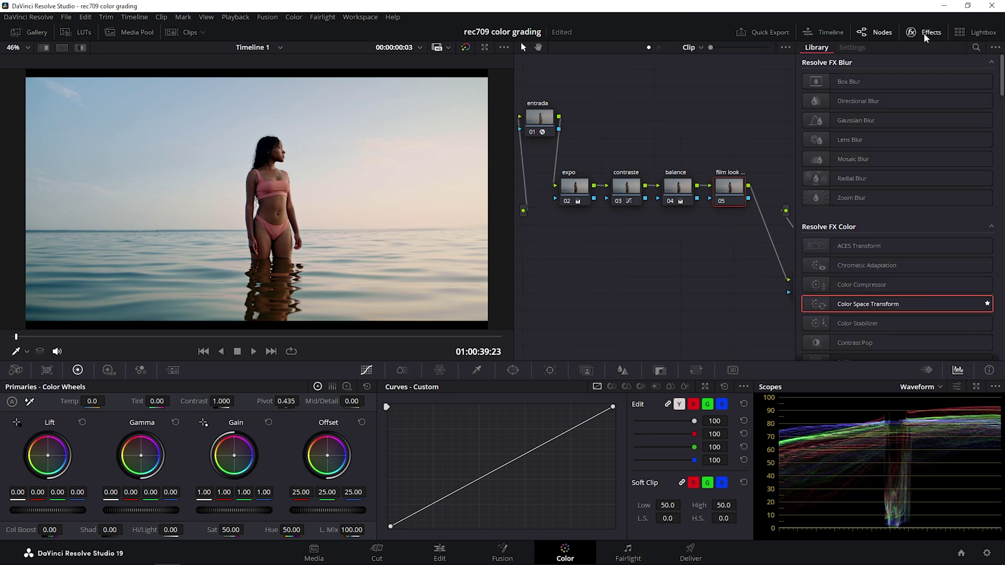
{"action": "left_click", "coordinate": [976, 48]}
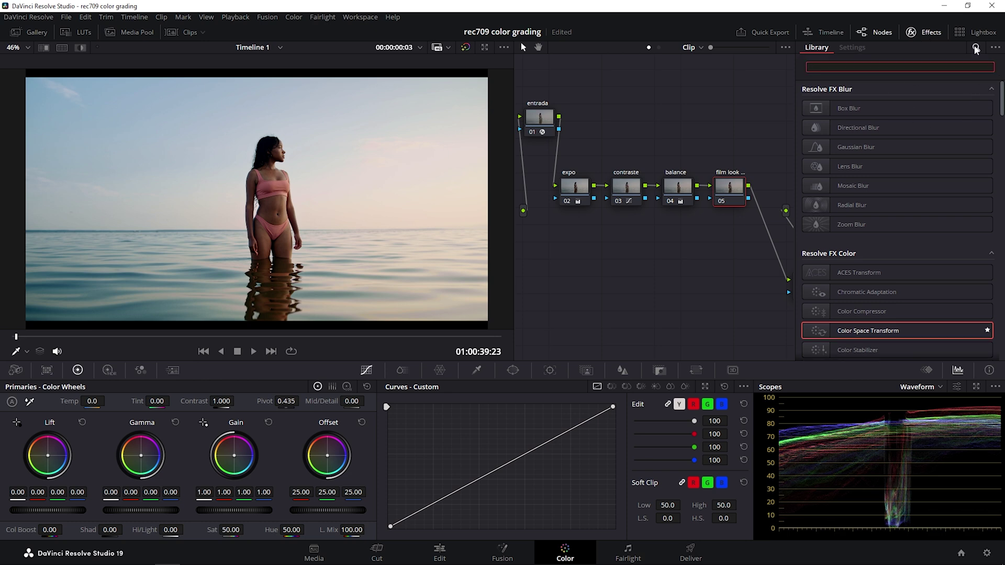
{"action": "type", "text": "film"}
{"action": "left_click_drag", "start_coordinate": [900, 145], "coordinate": [730, 187]}
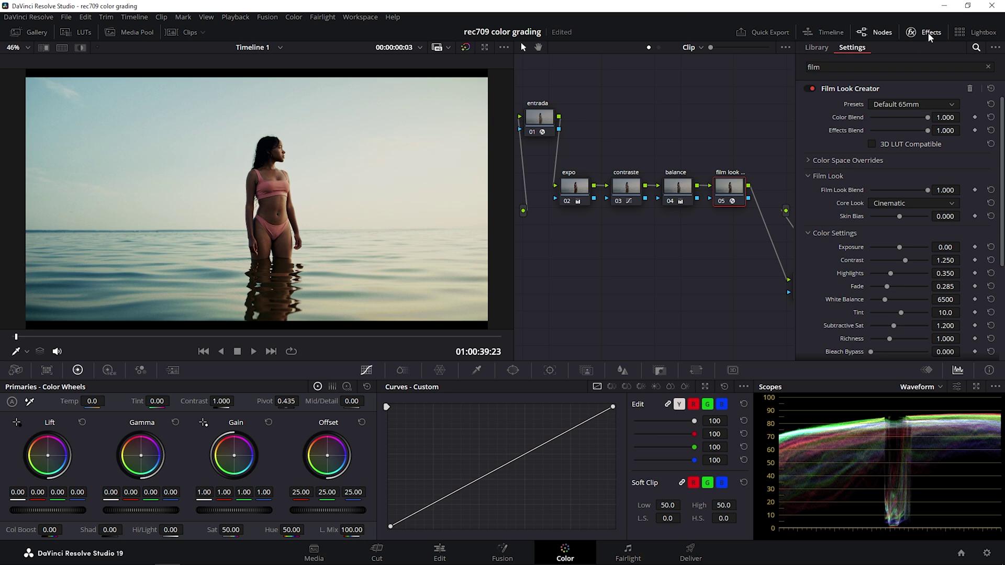
Step: Switch node 05's Film Look Creator to Clean Slate, Film Look Blend 0.458 and Core Look Rochester
{"action": "left_click", "coordinate": [900, 105]}
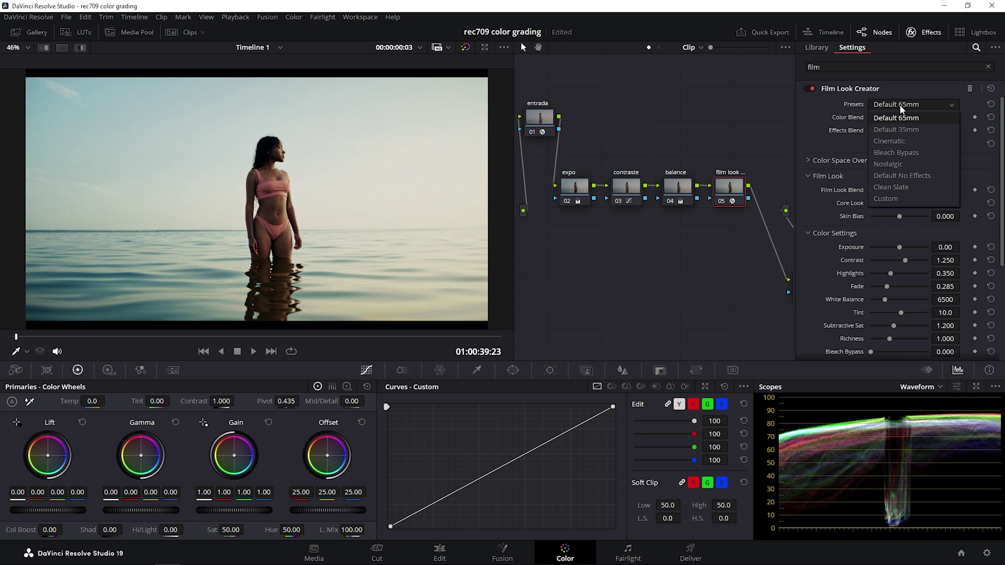
{"action": "left_click", "coordinate": [917, 187]}
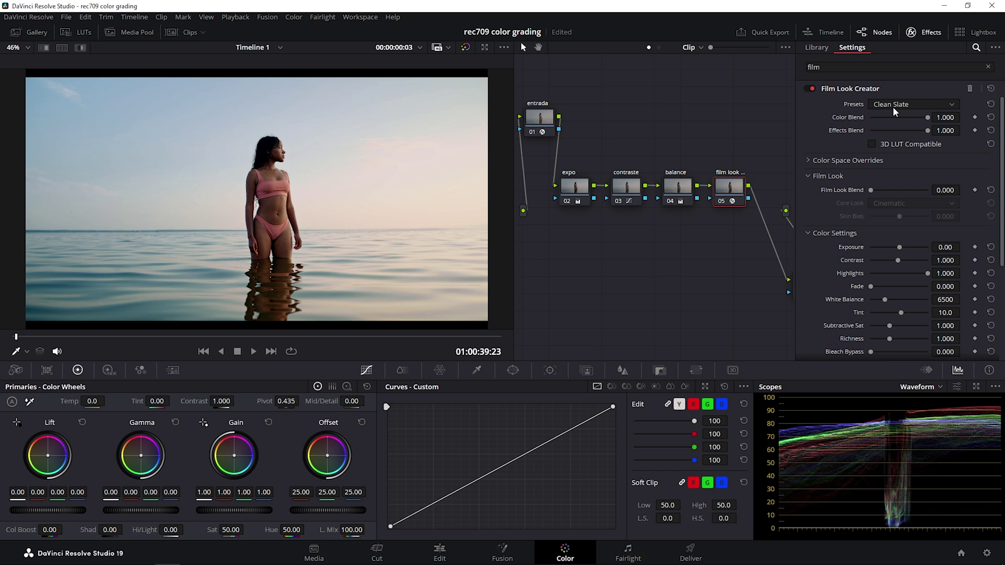
{"action": "left_click_drag", "start_coordinate": [874, 190], "coordinate": [896, 190]}
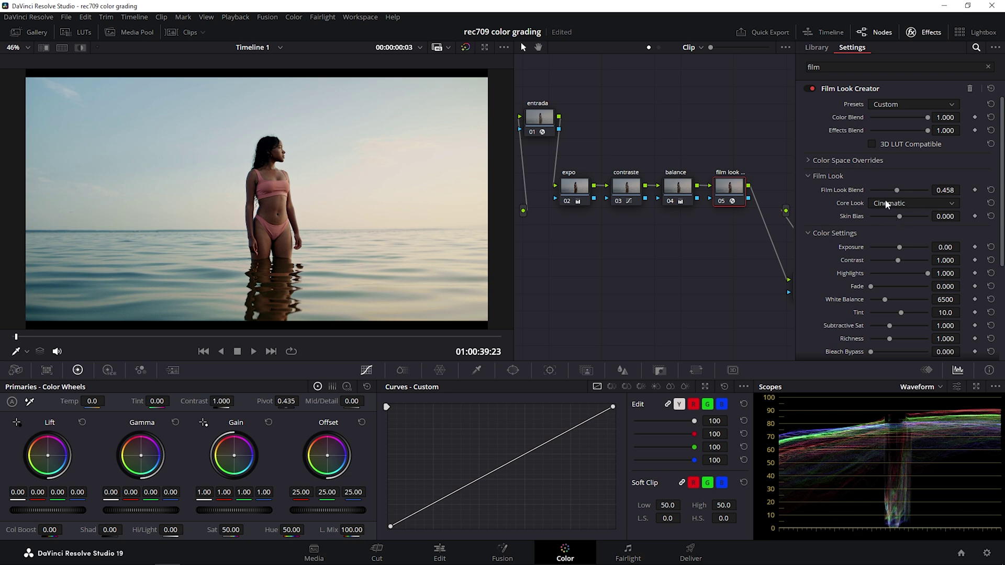
{"action": "left_click", "coordinate": [890, 206]}
{"action": "left_click", "coordinate": [896, 227]}
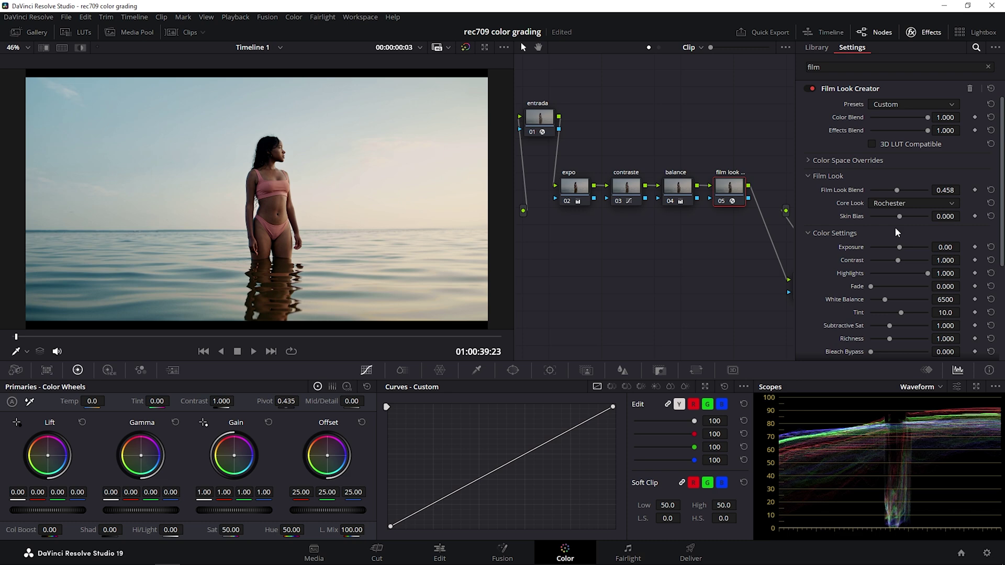
Step: Sweep Skin Bias from minimum to maximum to preview, then settle it at about 0.211
{"action": "left_click_drag", "start_coordinate": [903, 217], "coordinate": [899, 222]}
{"action": "left_click_drag", "start_coordinate": [899, 221], "coordinate": [870, 220]}
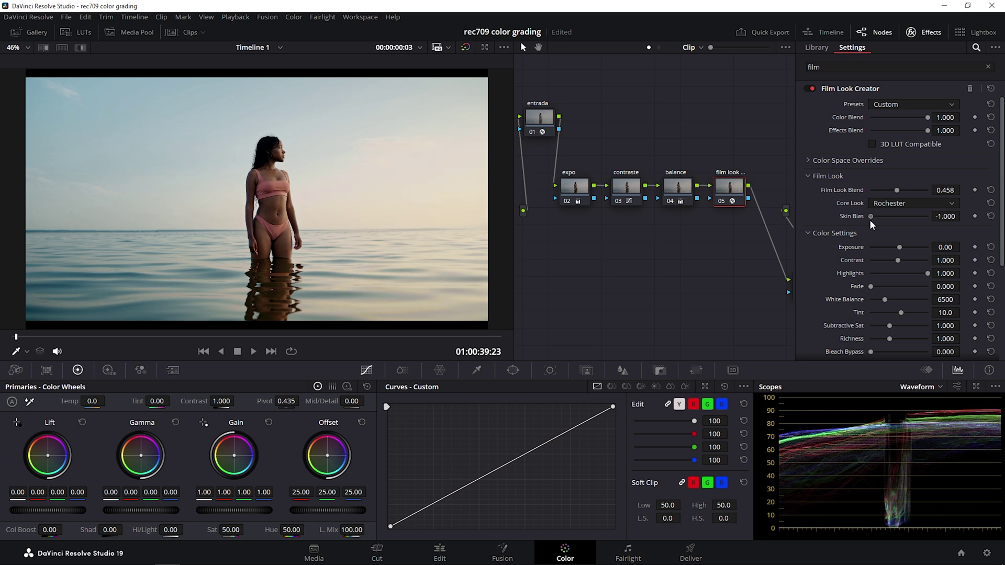
{"action": "mouse_move", "coordinate": [871, 220]}
{"action": "left_mouse_down"}
{"action": "mouse_move", "coordinate": [933, 222]}
{"action": "mouse_move", "coordinate": [858, 216]}
{"action": "mouse_move", "coordinate": [923, 219]}
{"action": "mouse_move", "coordinate": [901, 219]}
{"action": "left_mouse_up"}
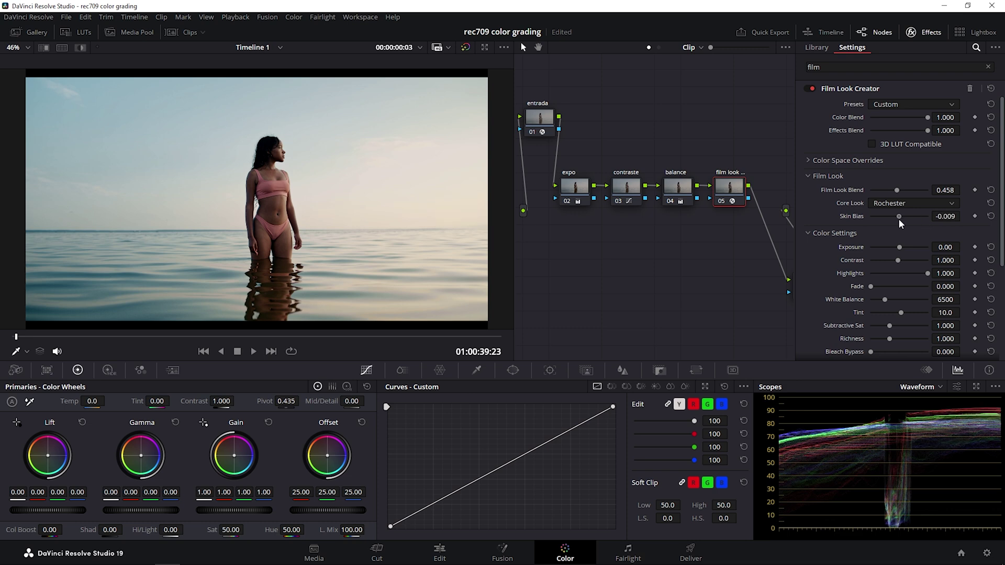
{"action": "left_click_drag", "start_coordinate": [902, 219], "coordinate": [904, 219]}
{"action": "left_click_drag", "start_coordinate": [903, 219], "coordinate": [906, 218]}
{"action": "scroll", "coordinate": [832, 222], "scroll_direction": "down", "scroll_amount": 3}
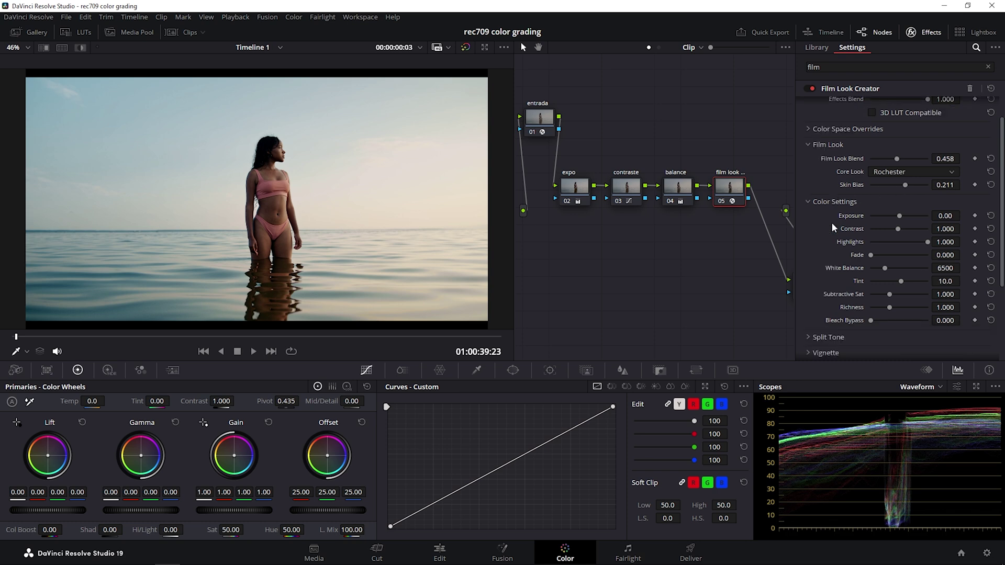
Step: Expand and enable Split Tone, setting Amount to 0.140 and Hue Angle to 114.4
{"action": "left_click", "coordinate": [827, 306]}
{"action": "scroll", "coordinate": [838, 277], "scroll_direction": "down", "scroll_amount": 3}
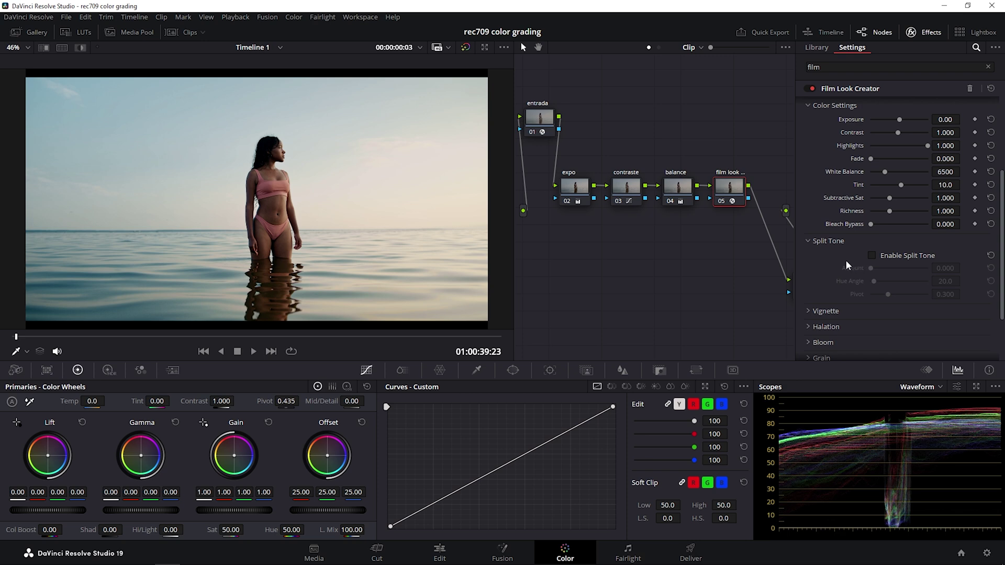
{"action": "left_click", "coordinate": [872, 256]}
{"action": "scroll", "coordinate": [890, 252], "scroll_direction": "down", "scroll_amount": 1}
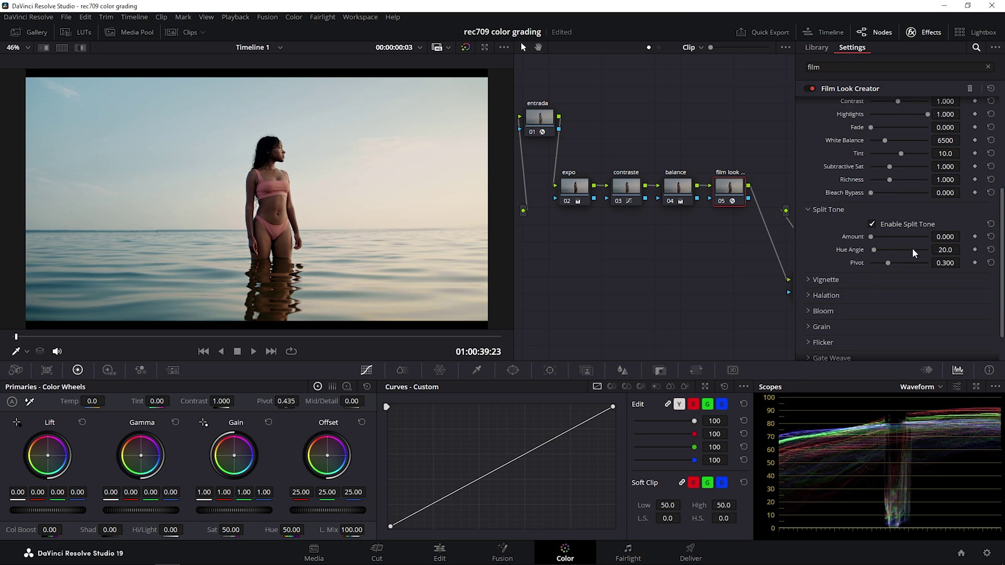
{"action": "left_click_drag", "start_coordinate": [945, 236], "coordinate": [963, 237]}
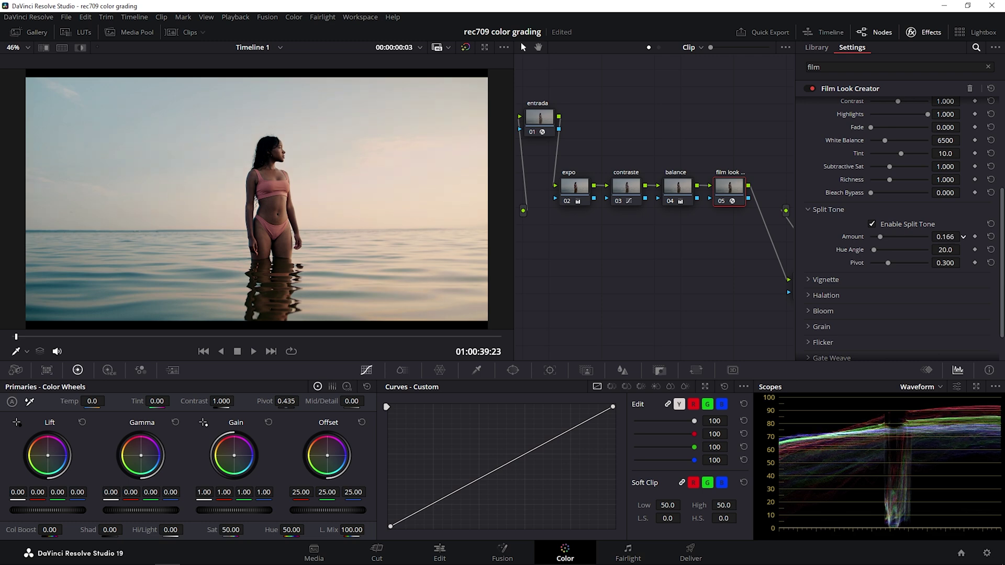
{"action": "left_click_drag", "start_coordinate": [963, 236], "coordinate": [964, 250]}
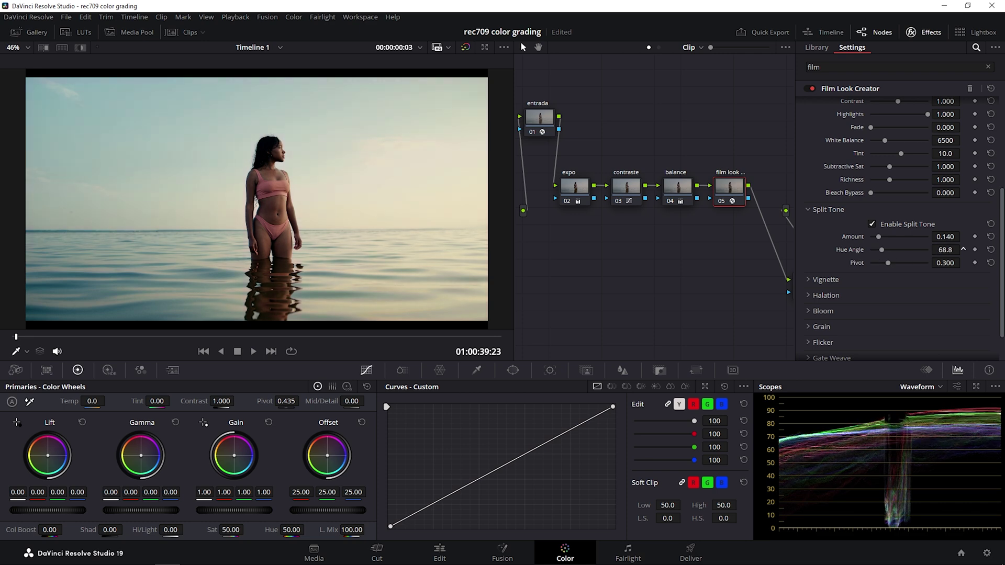
{"action": "left_click_drag", "start_coordinate": [963, 250], "coordinate": [963, 249]}
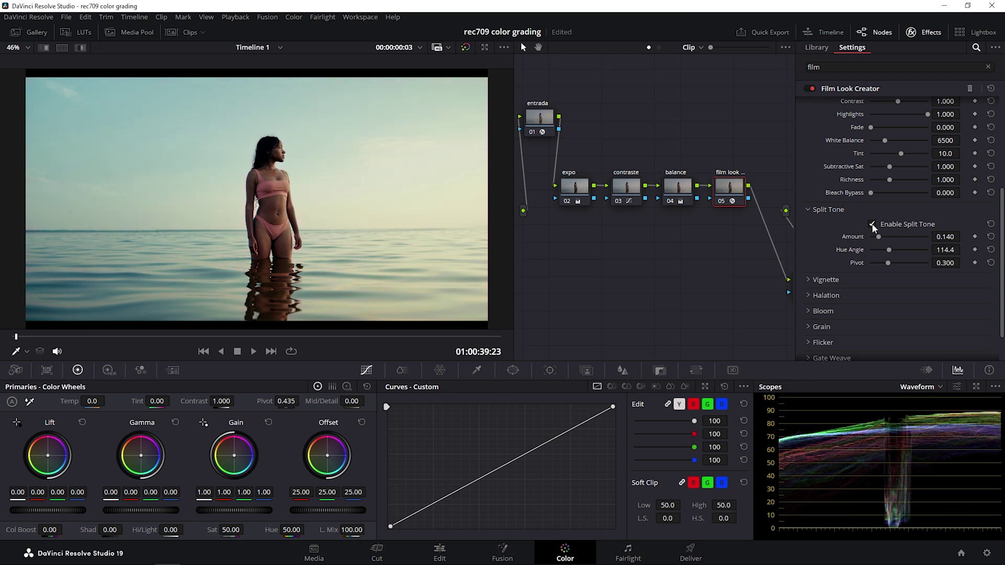
Step: Toggle Enable Split Tone repeatedly to compare the look, leaving it enabled
{"action": "left_click", "coordinate": [872, 224]}
{"action": "left_click", "coordinate": [872, 224]}
{"action": "left_click", "coordinate": [872, 225]}
{"action": "left_click", "coordinate": [872, 224]}
{"action": "left_click", "coordinate": [872, 224]}
{"action": "left_click", "coordinate": [871, 224]}
{"action": "left_click", "coordinate": [872, 225]}
{"action": "left_click", "coordinate": [872, 224]}
{"action": "left_click", "coordinate": [872, 225]}
{"action": "left_click", "coordinate": [871, 224]}
Step: Scroll Tint to 7.5, Fade to 0.120 and Bleach Bypass to 0.101, then close the settings
{"action": "scroll", "coordinate": [840, 209], "scroll_direction": "up", "scroll_amount": 2}
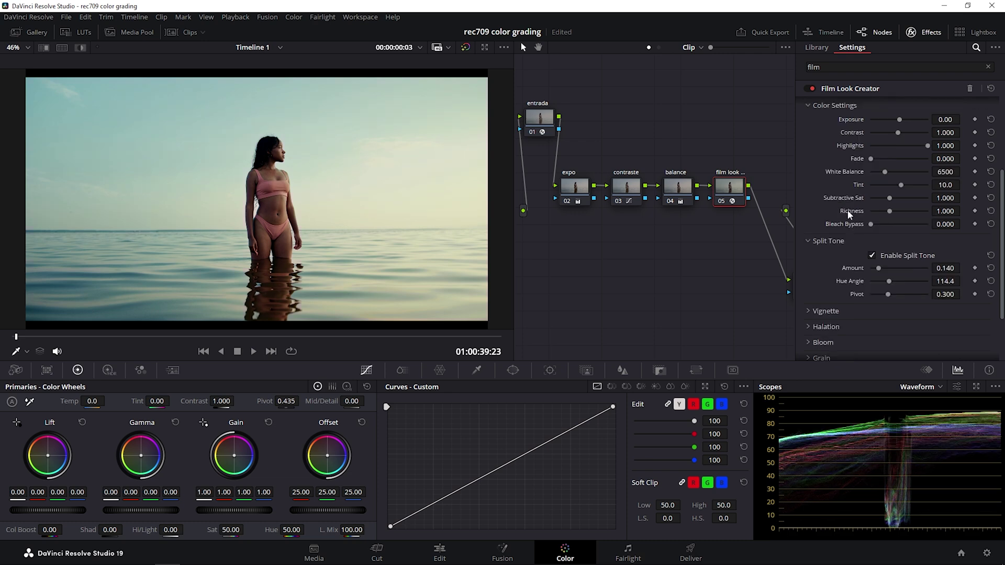
{"action": "scroll", "coordinate": [945, 185], "scroll_direction": "down", "scroll_amount": 1}
{"action": "scroll", "coordinate": [945, 184], "scroll_direction": "down", "scroll_amount": 2}
{"action": "scroll", "coordinate": [945, 185], "scroll_direction": "down", "scroll_amount": 2}
{"action": "scroll", "coordinate": [945, 159], "scroll_direction": "up", "scroll_amount": 8}
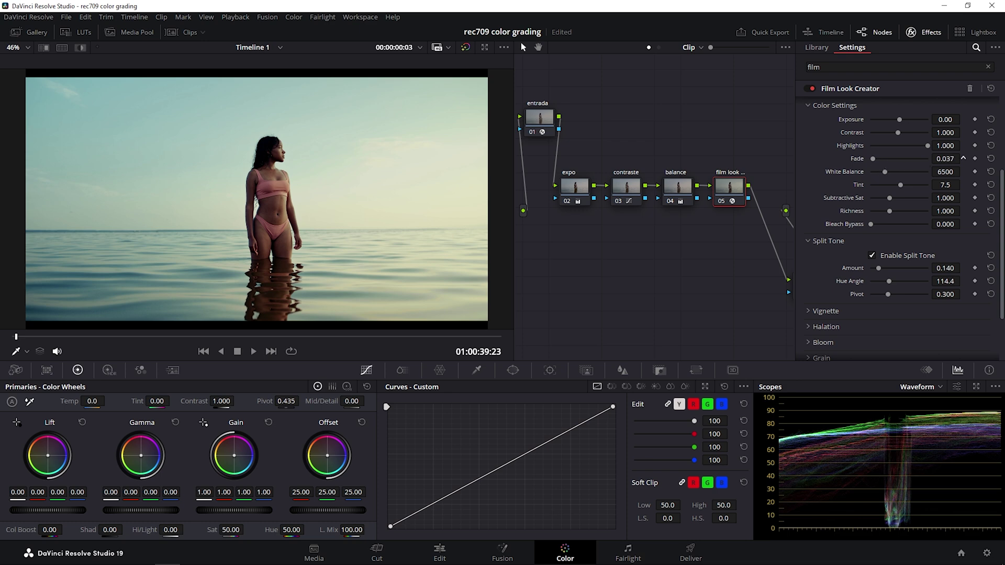
{"action": "scroll", "coordinate": [945, 158], "scroll_direction": "up", "scroll_amount": 1}
{"action": "scroll", "coordinate": [945, 159], "scroll_direction": "up", "scroll_amount": 1}
{"action": "scroll", "coordinate": [945, 159], "scroll_direction": "up", "scroll_amount": 1}
{"action": "scroll", "coordinate": [963, 159], "scroll_direction": "up", "scroll_amount": 1}
{"action": "scroll", "coordinate": [946, 159], "scroll_direction": "down", "scroll_amount": 1}
{"action": "scroll", "coordinate": [945, 224], "scroll_direction": "up", "scroll_amount": 5}
{"action": "scroll", "coordinate": [945, 224], "scroll_direction": "up", "scroll_amount": 11}
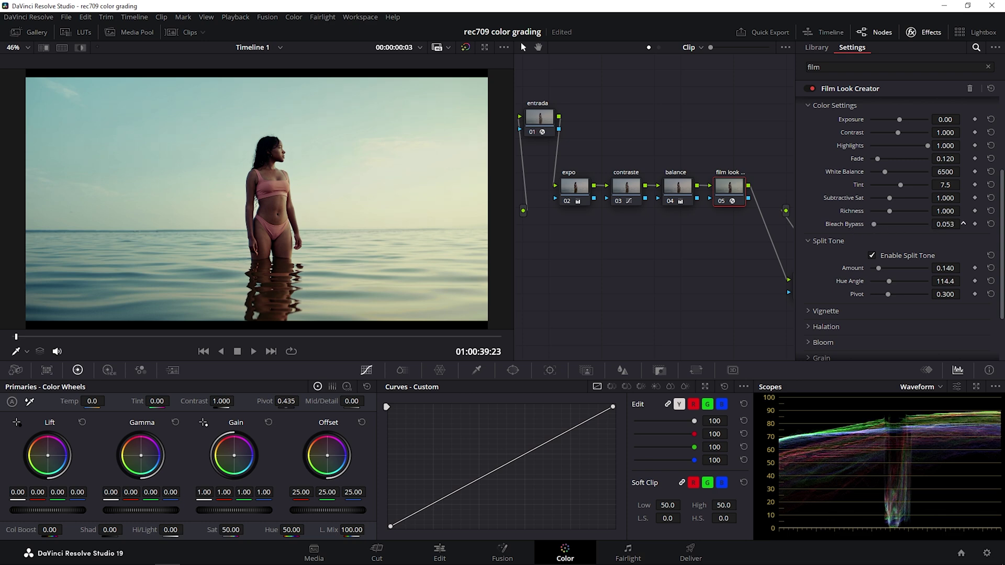
{"action": "scroll", "coordinate": [945, 224], "scroll_direction": "up", "scroll_amount": 6}
{"action": "scroll", "coordinate": [945, 224], "scroll_direction": "up", "scroll_amount": 10}
{"action": "scroll", "coordinate": [963, 224], "scroll_direction": "up", "scroll_amount": 1}
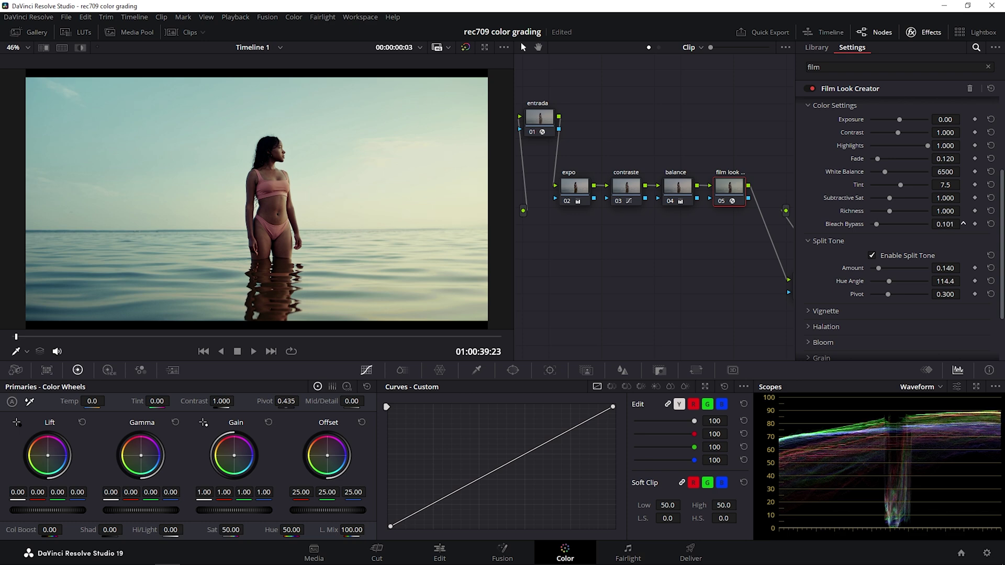
{"action": "left_click", "coordinate": [928, 31]}
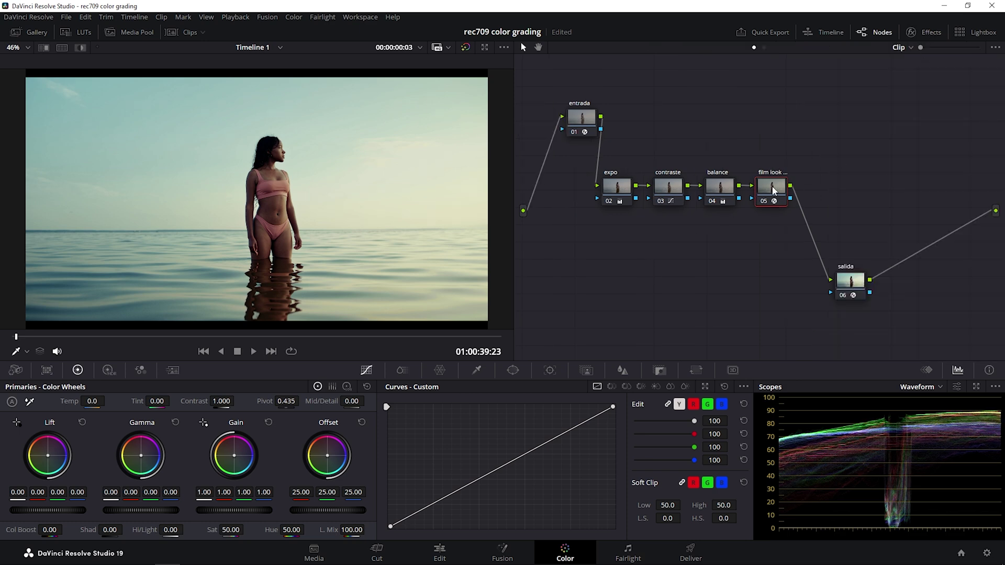
Step: Add serial node 06 after film look, label it 'color slice', and show the ColorSlice palette
{"action": "key", "text": "alt+s"}
{"action": "right_click", "coordinate": [824, 182]}
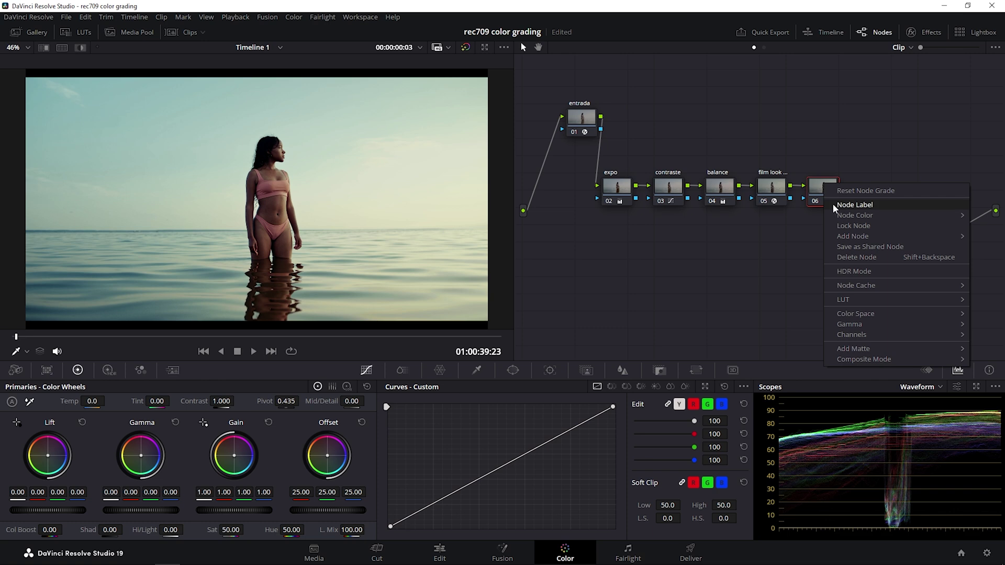
{"action": "left_click", "coordinate": [832, 203]}
{"action": "type", "text": "e"}
{"action": "key", "text": "Return"}
{"action": "left_click", "coordinate": [407, 371]}
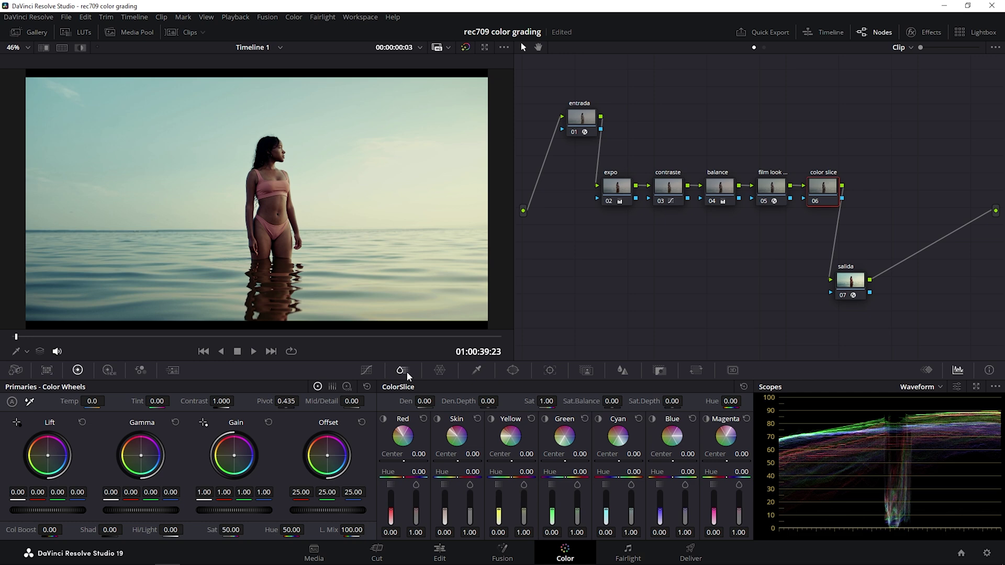
{"action": "scroll", "coordinate": [256, 180], "scroll_direction": "up", "scroll_amount": 5}
Step: Set ColorSlice Skin 0.32/0.95, Red 0.68, Cyan 0.30, Blue 0.34 and Den.Depth 0.58
{"action": "mouse_move", "coordinate": [300, 147]}
{"action": "left_mouse_down"}
{"action": "mouse_move", "coordinate": [287, 244]}
{"action": "mouse_move", "coordinate": [307, 257]}
{"action": "left_mouse_up"}
{"action": "scroll", "coordinate": [281, 181], "scroll_direction": "up", "scroll_amount": 1}
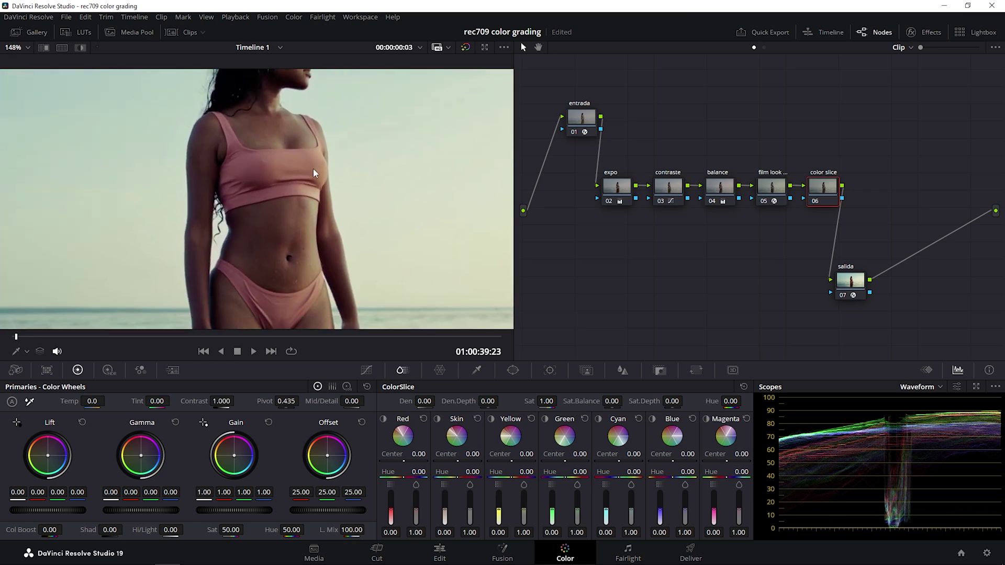
{"action": "scroll", "coordinate": [307, 257], "scroll_direction": "up", "scroll_amount": 1}
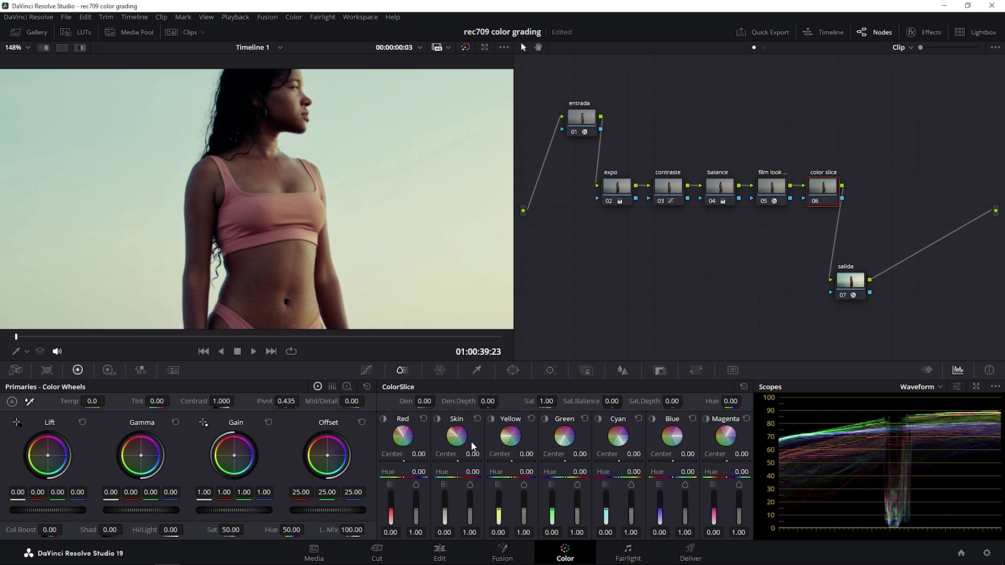
{"action": "mouse_move", "coordinate": [470, 509]}
{"action": "left_mouse_down"}
{"action": "mouse_move", "coordinate": [470, 495]}
{"action": "mouse_move", "coordinate": [470, 508]}
{"action": "left_mouse_up"}
{"action": "left_click_drag", "start_coordinate": [447, 516], "coordinate": [444, 505]}
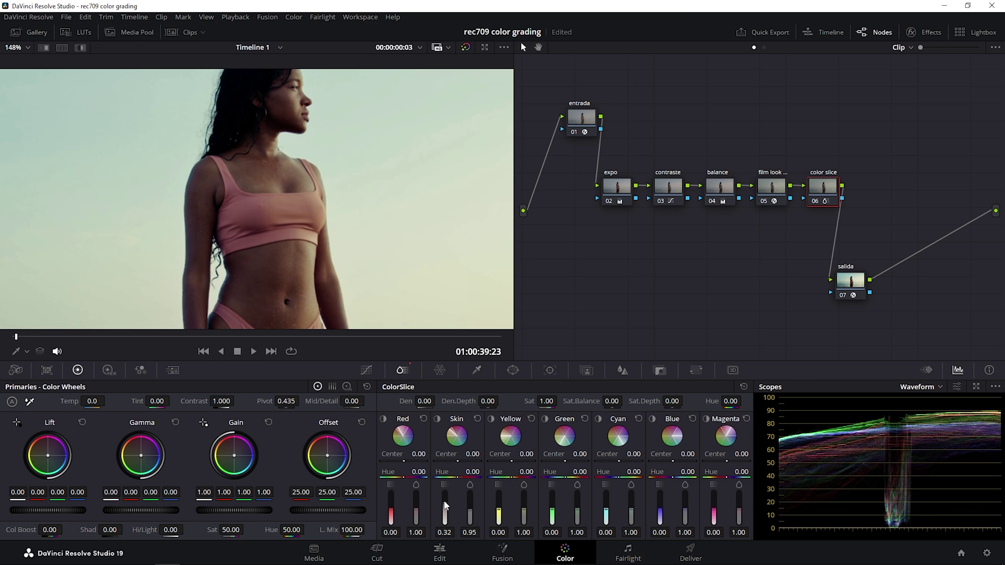
{"action": "left_click_drag", "start_coordinate": [396, 511], "coordinate": [391, 498]}
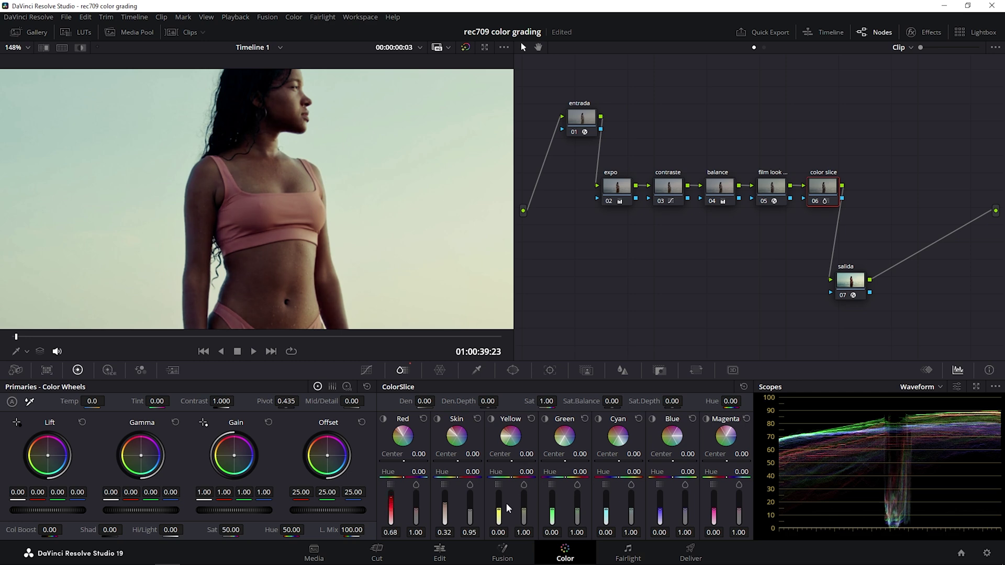
{"action": "mouse_move", "coordinate": [608, 513]}
{"action": "left_mouse_down"}
{"action": "mouse_move", "coordinate": [660, 512]}
{"action": "mouse_move", "coordinate": [660, 495]}
{"action": "left_mouse_up"}
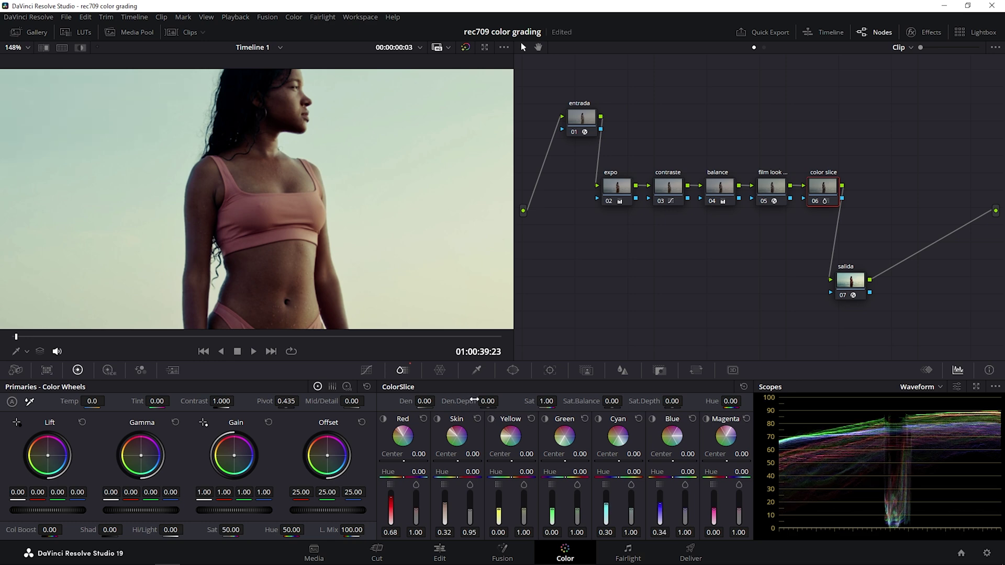
{"action": "left_click_drag", "start_coordinate": [460, 401], "coordinate": [504, 401]}
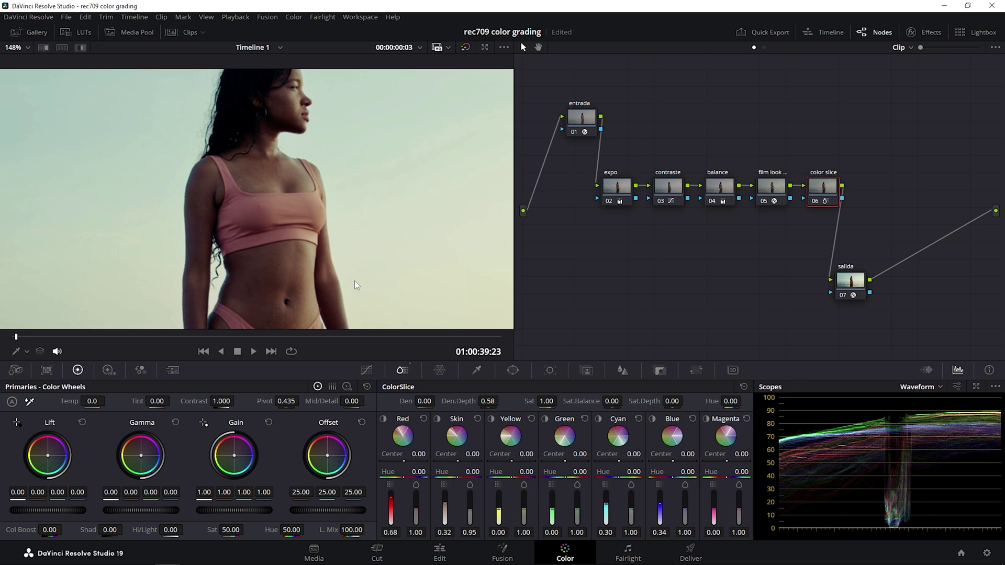
{"action": "key", "text": "shift+z"}
Step: Raise the balance node's HDR Global Sat to 1.15, comparing via node toggle and viewer bypass
{"action": "left_click", "coordinate": [465, 47]}
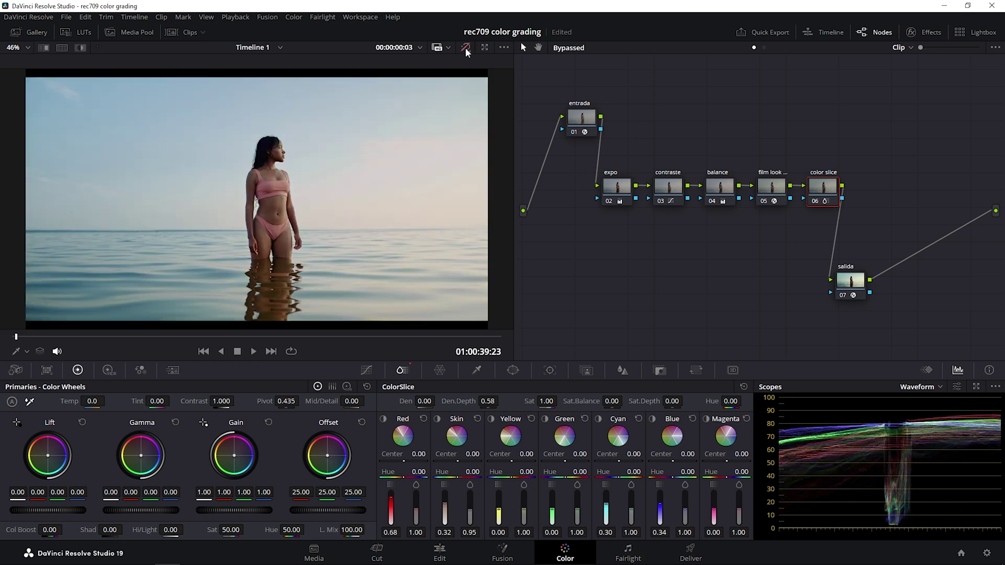
{"action": "left_click", "coordinate": [465, 47]}
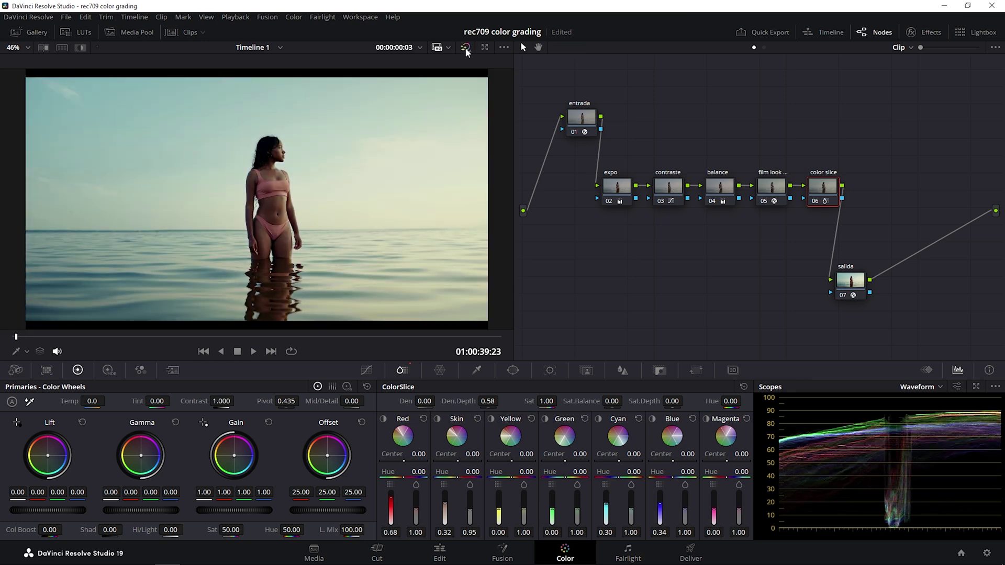
{"action": "left_click", "coordinate": [720, 187]}
{"action": "left_click", "coordinate": [108, 370]}
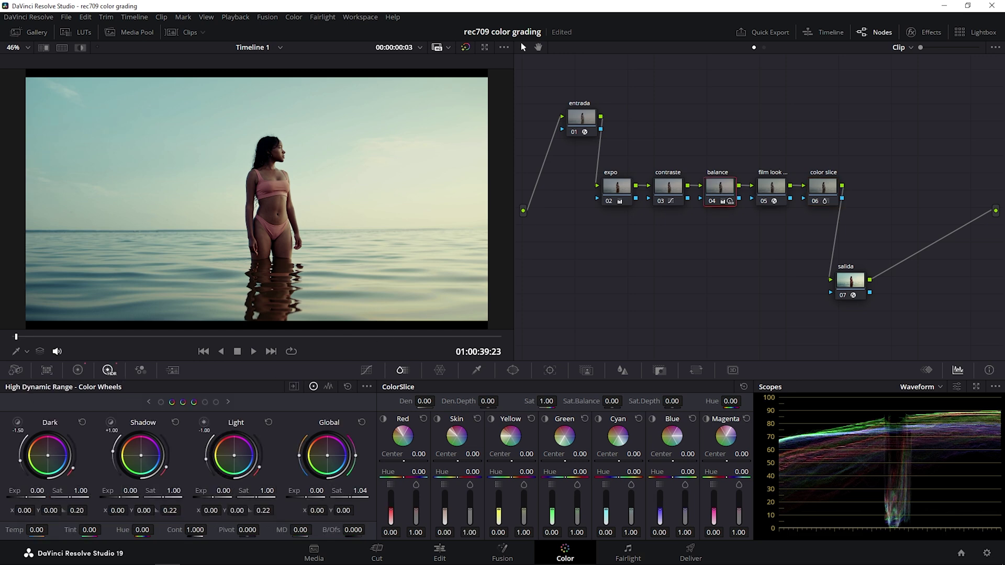
{"action": "mouse_move", "coordinate": [361, 490]}
{"action": "left_mouse_down"}
{"action": "mouse_move", "coordinate": [369, 491]}
{"action": "mouse_move", "coordinate": [351, 495]}
{"action": "left_mouse_up"}
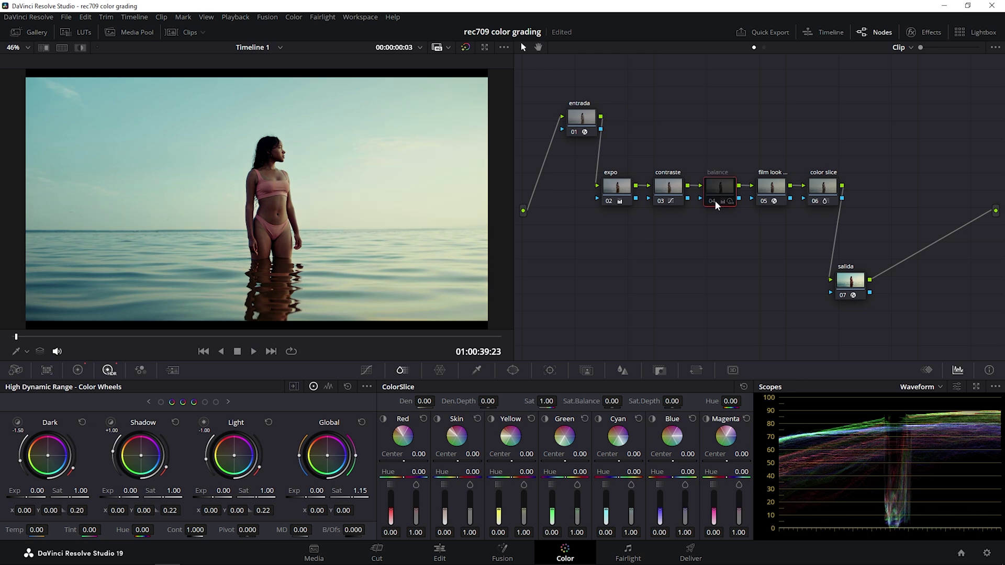
{"action": "key", "text": "ctrl+d"}
{"action": "left_click", "coordinate": [465, 47]}
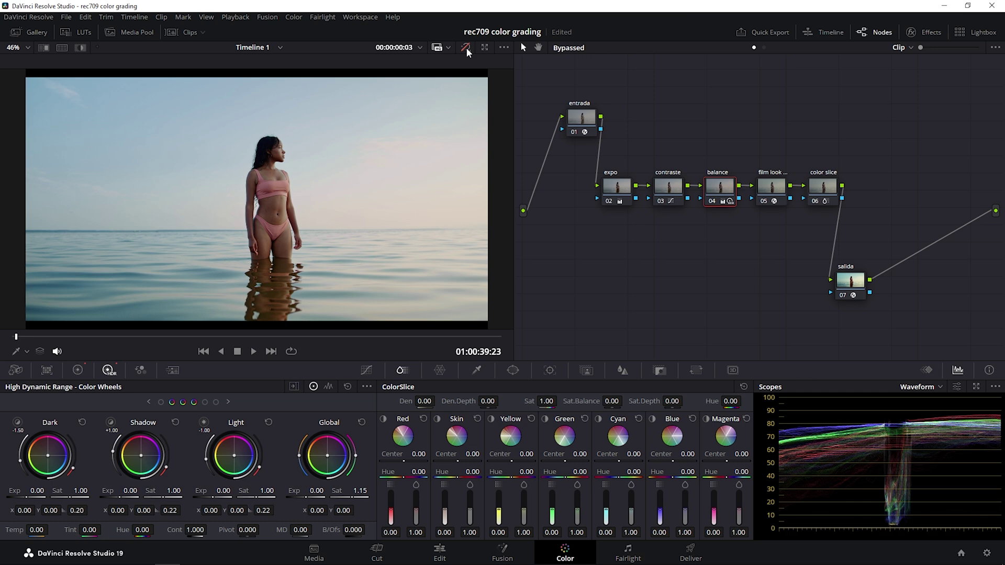
{"action": "left_click", "coordinate": [466, 47]}
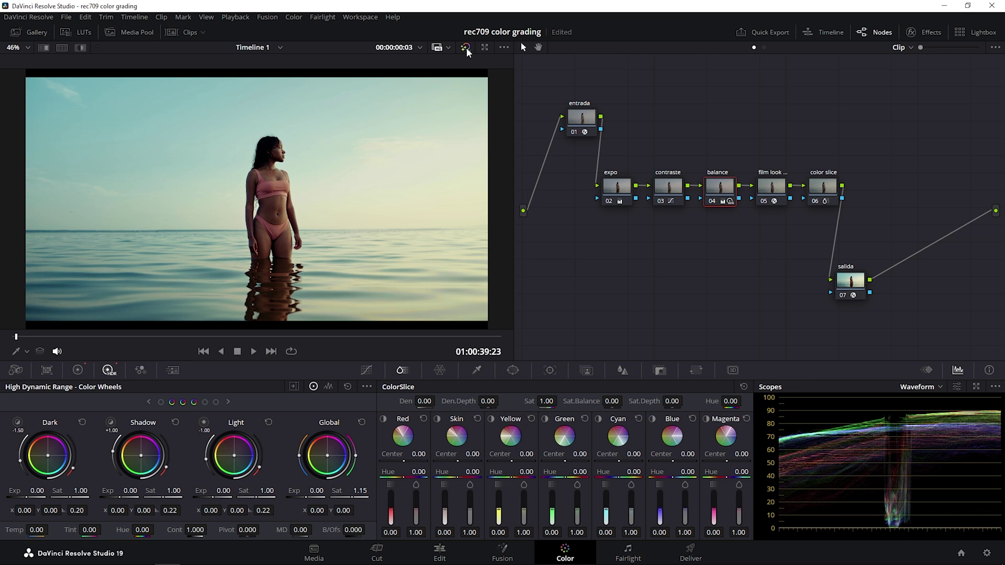
{"action": "key", "text": "alt+f"}
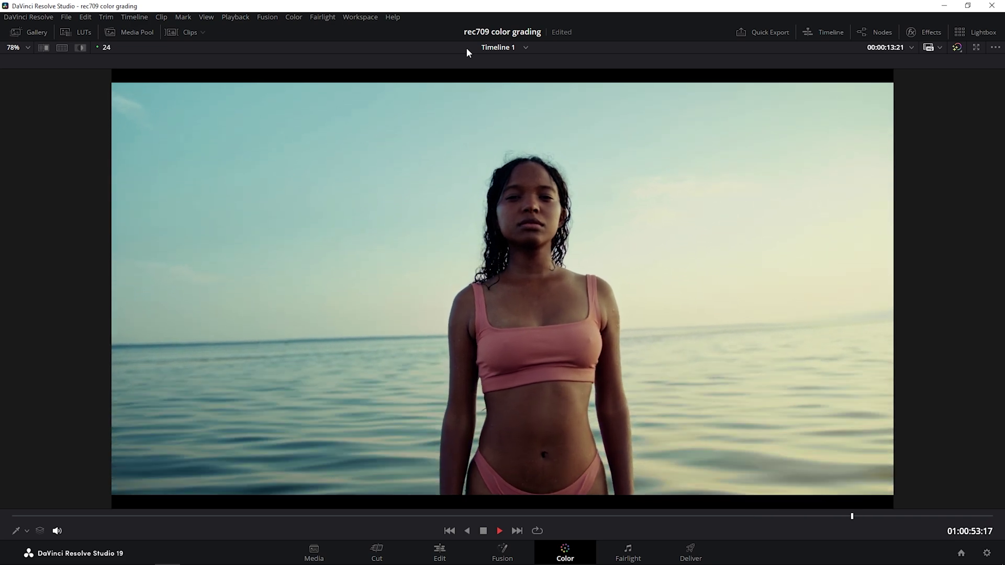
Step: Stop playback and exit the enhanced viewer back to the grading layout
{"action": "key", "text": "space"}
{"action": "key", "text": "alt+f"}
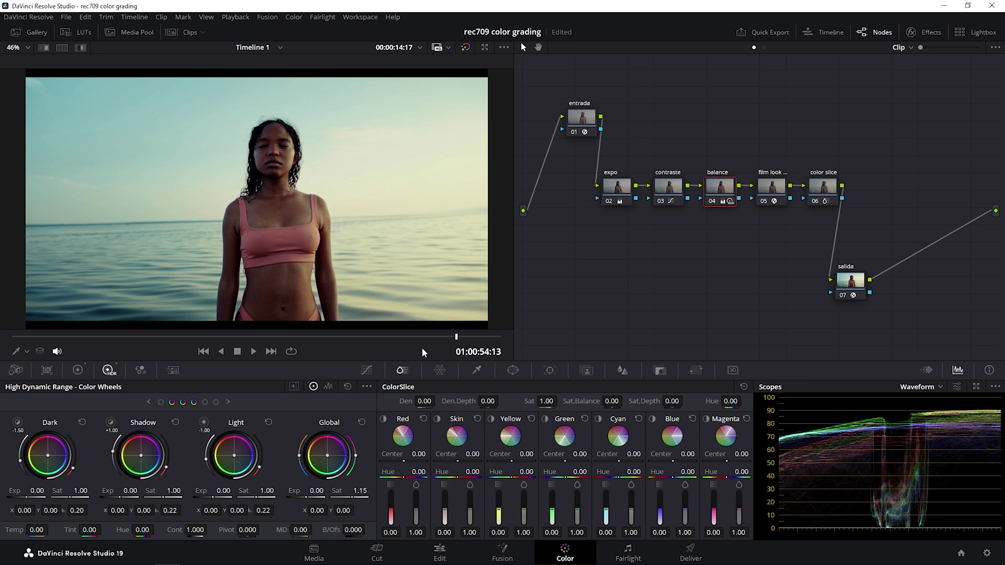
Step: Scrub back to the woman-in-profile frame and reopen the film look node's Film Look Creator settings
{"action": "left_click_drag", "start_coordinate": [455, 337], "coordinate": [134, 341]}
{"action": "left_click", "coordinate": [764, 192]}
{"action": "left_click", "coordinate": [925, 32]}
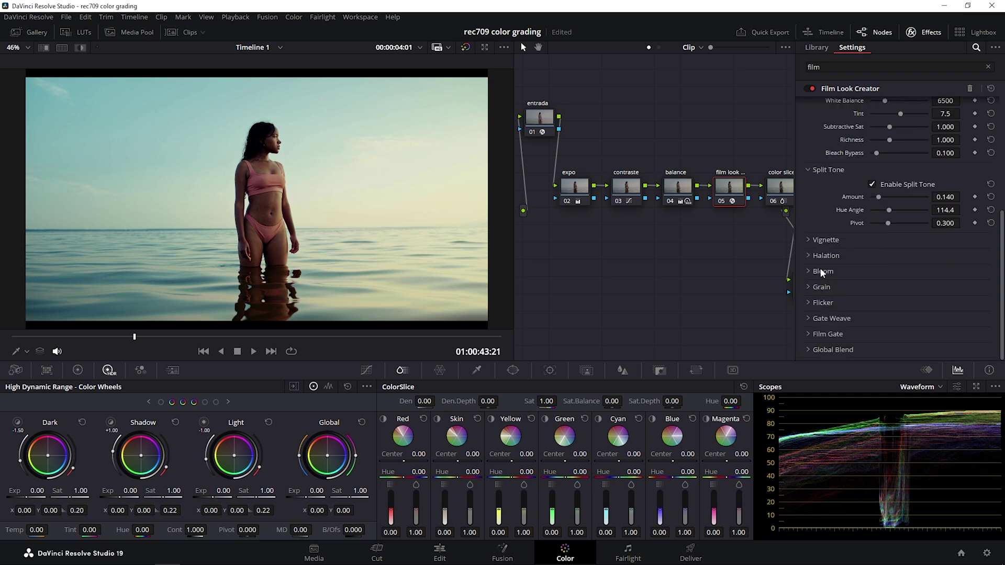